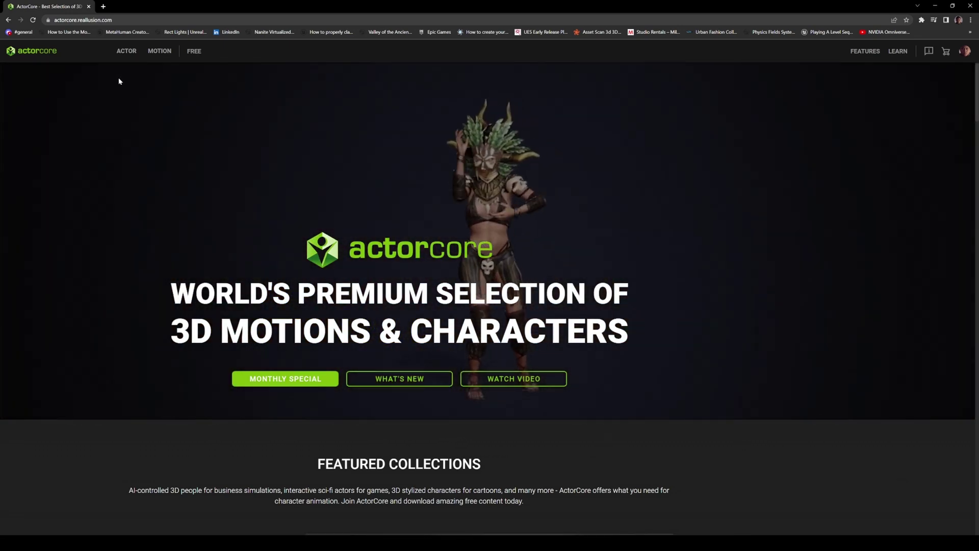
# - Find the free motions on ActorCore and open the Walk01 motion
pyautogui.click(157, 51)
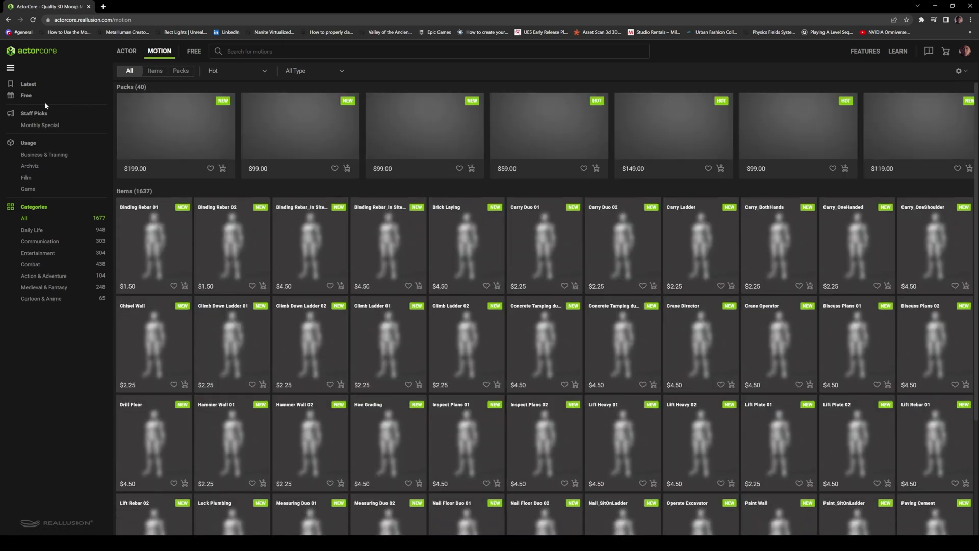
pyautogui.click(25, 96)
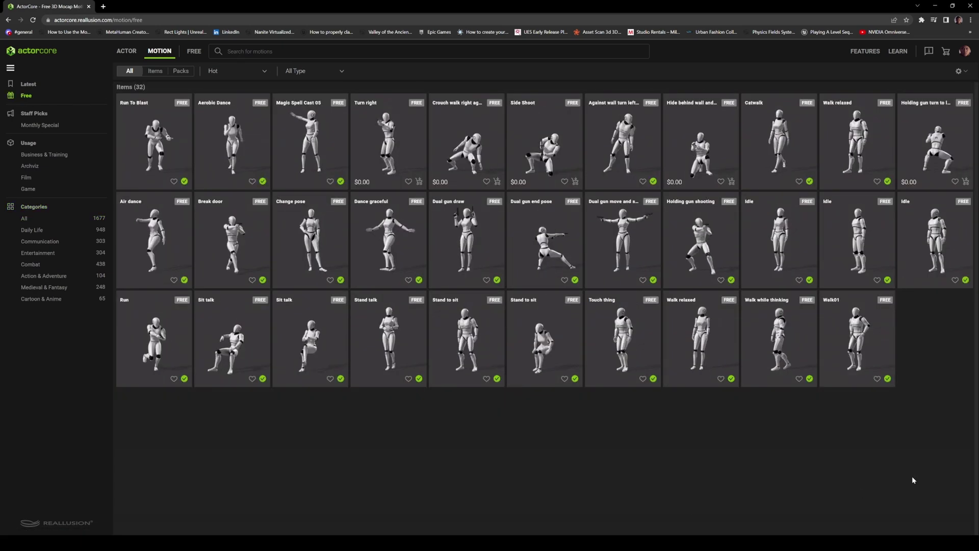
pyautogui.click(856, 336)
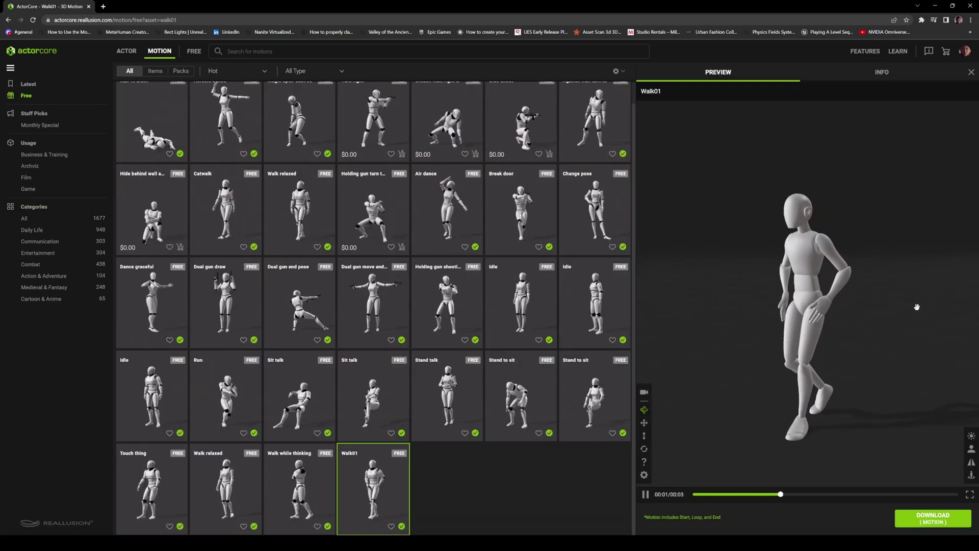
# - Download the Walk01 motion with the Male Robot character, using Omniverse (USD) as the target application
pyautogui.click(932, 517)
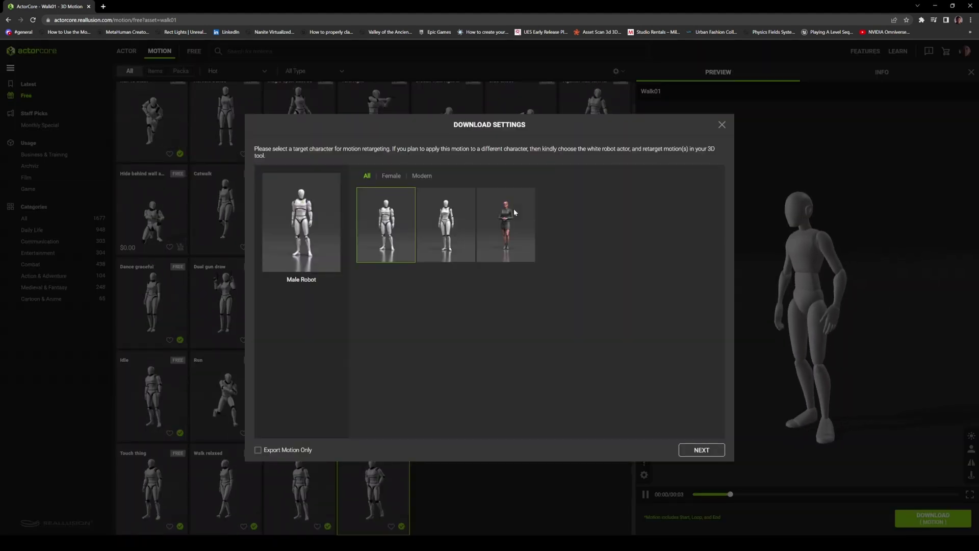
pyautogui.click(701, 450)
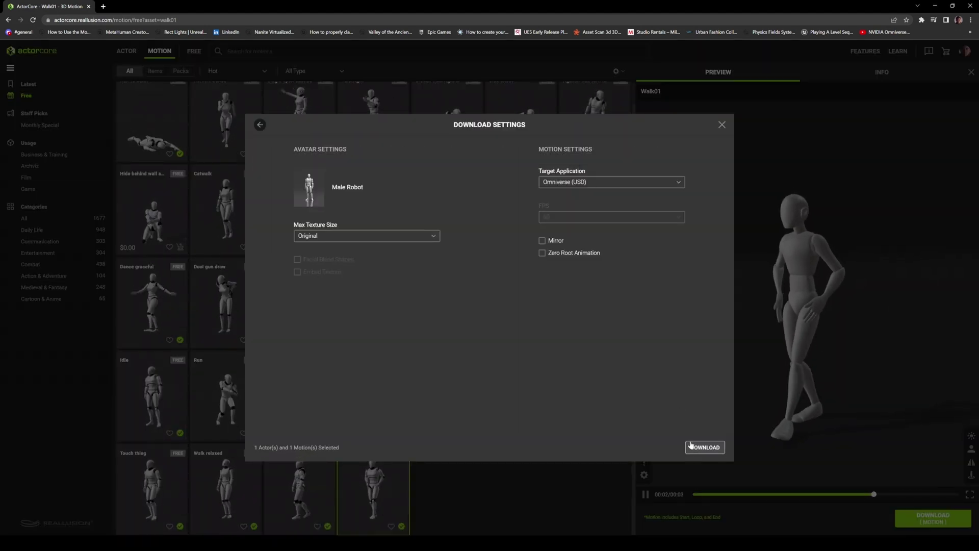
pyautogui.click(591, 182)
pyautogui.click(569, 247)
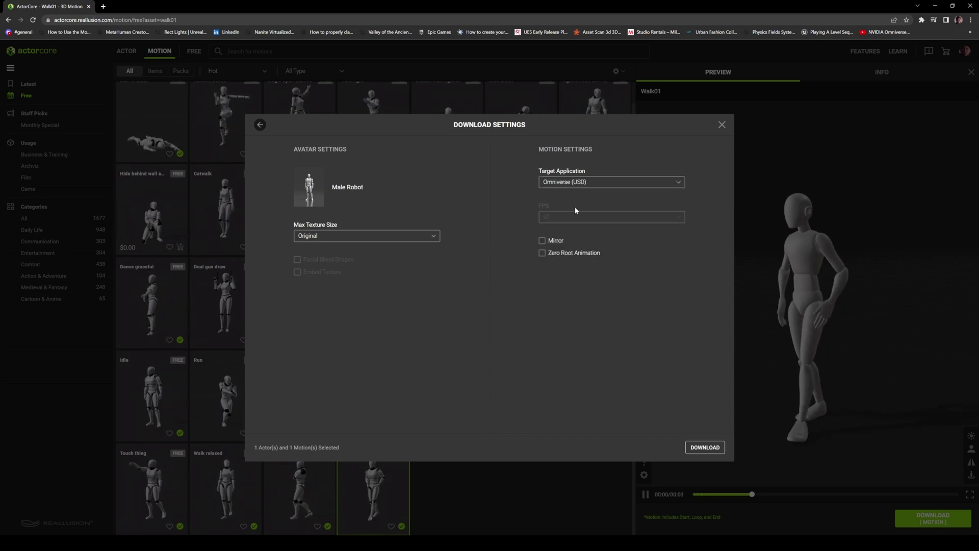
pyautogui.click(706, 447)
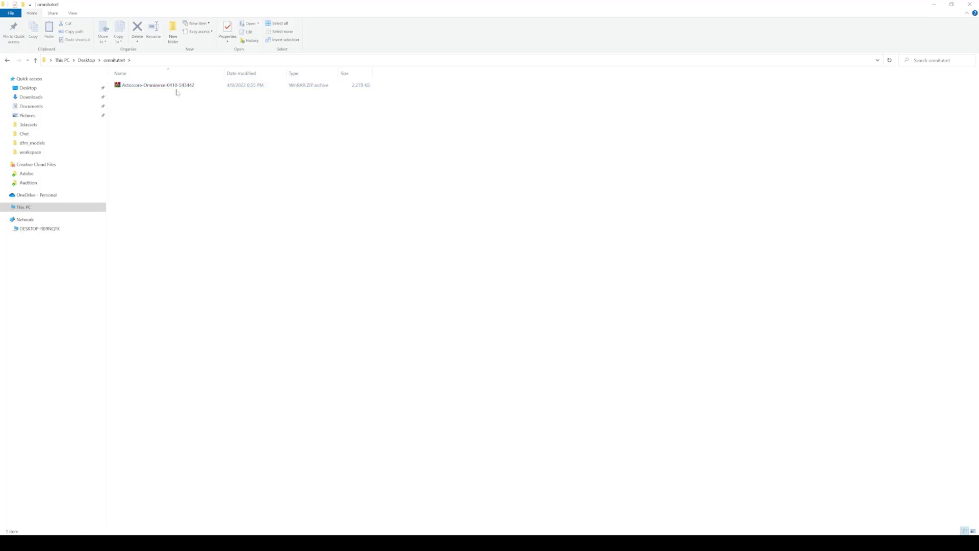
# - Extract the downloaded Actorcore-Omniverse archive into its own folder inside the omnitutret folder
pyautogui.click(177, 89)
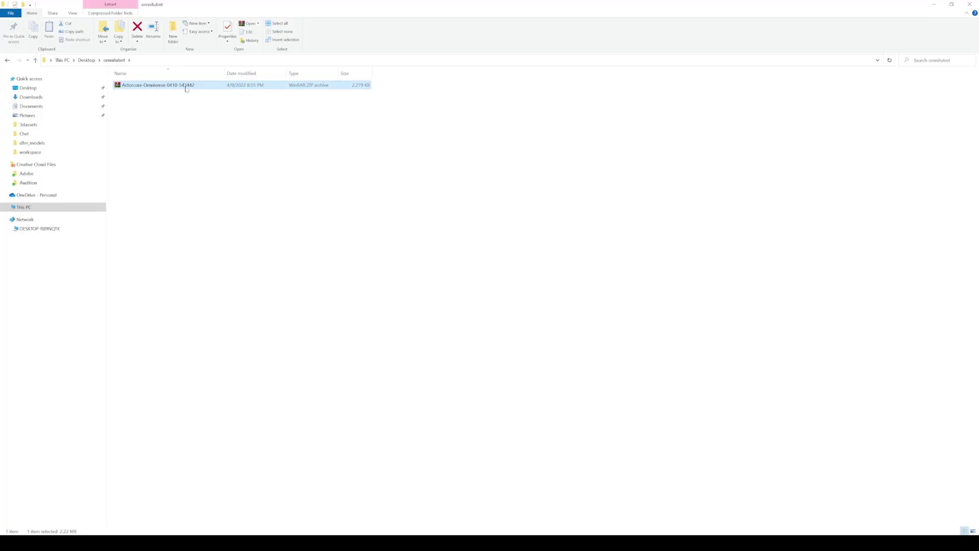
pyautogui.rightClick(178, 88)
pyautogui.click(210, 117)
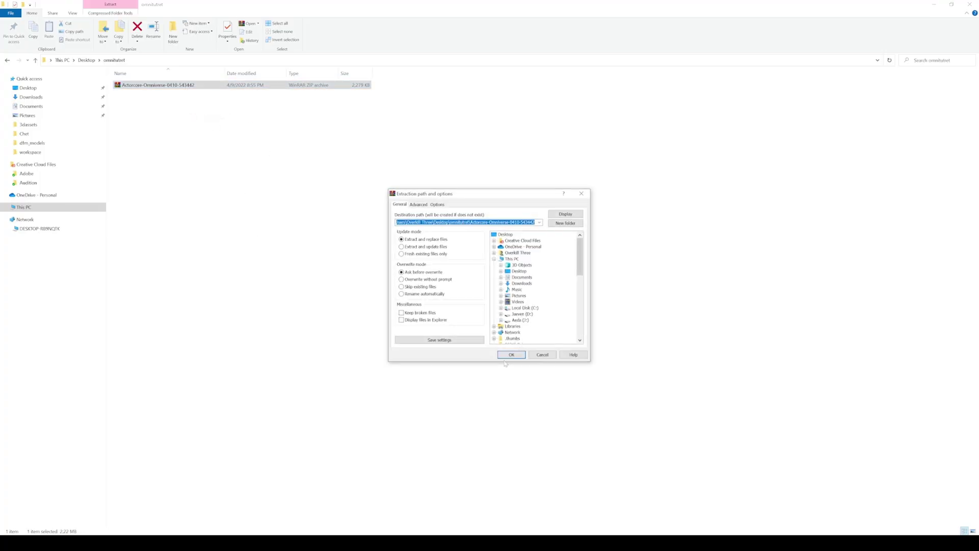
pyautogui.click(509, 356)
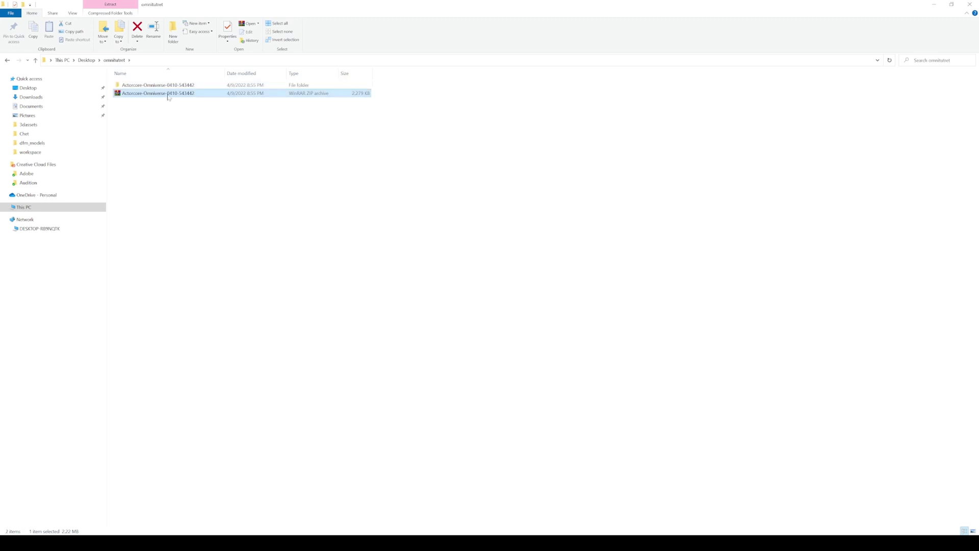
# - Inspect the Actor and Motion folders inside the extracted ActorCore folder
pyautogui.doubleClick(170, 85)
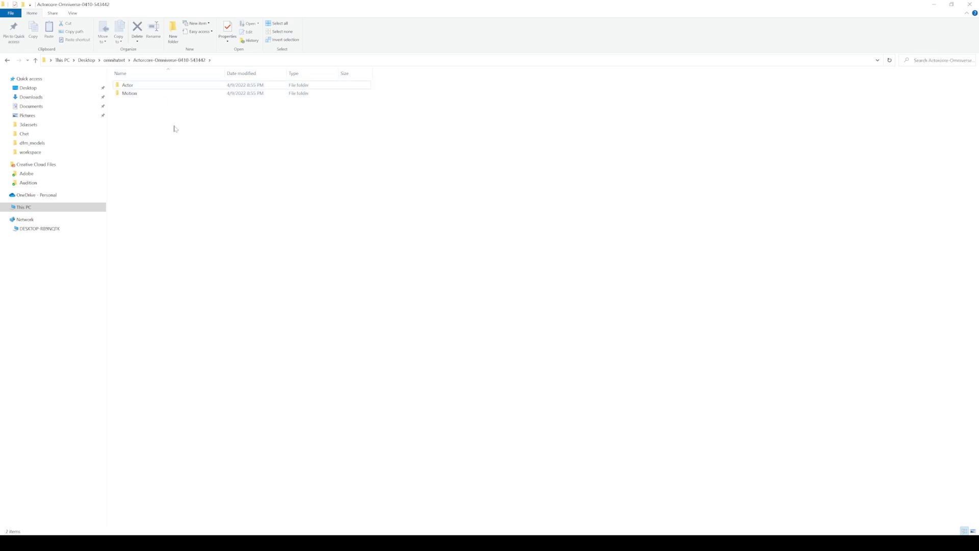
pyautogui.doubleClick(128, 85)
pyautogui.hotkey('alt', 'Left')
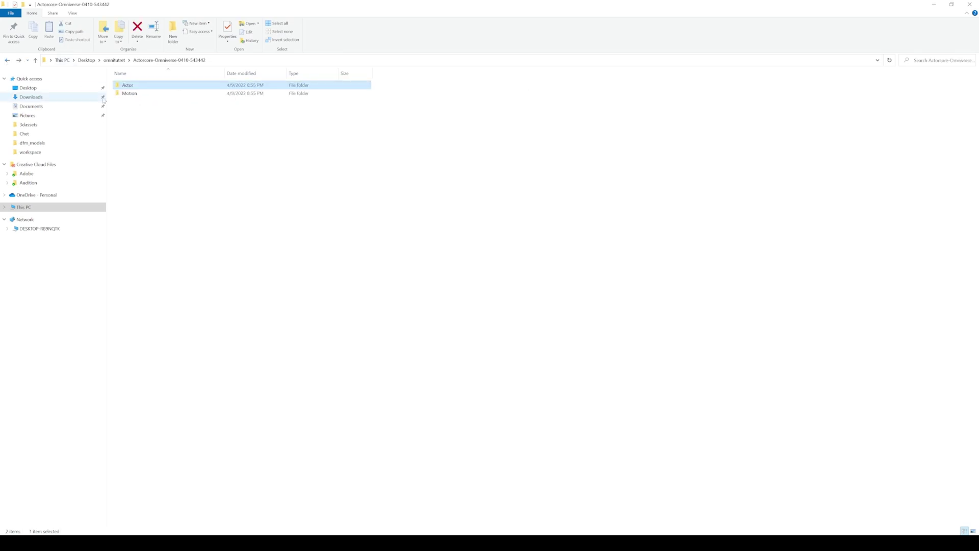
pyautogui.doubleClick(129, 93)
pyautogui.hotkey('alt', 'Left')
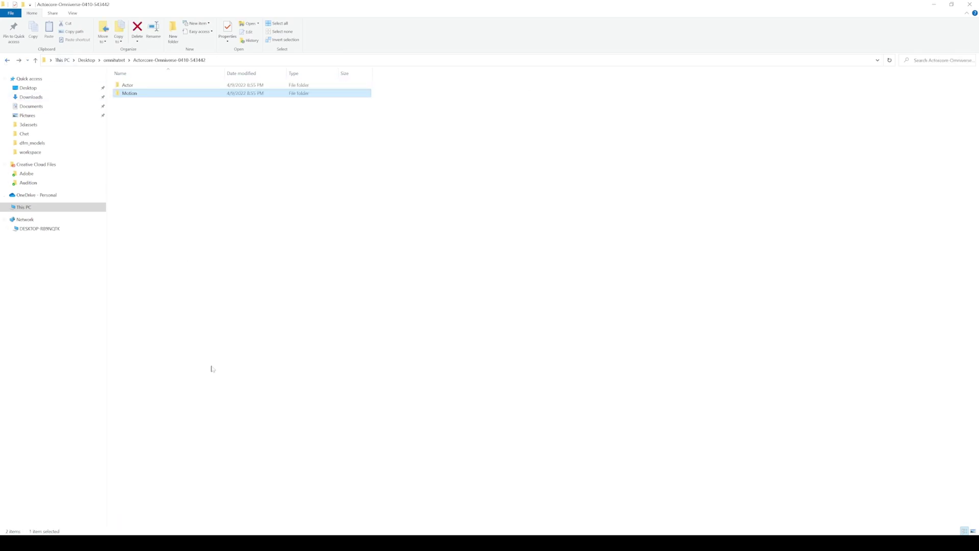
# - Switch to Omniverse Machinima, look at the online asset stores and return to the built-in asset library
pyautogui.hotkey('alt', 'Tab')
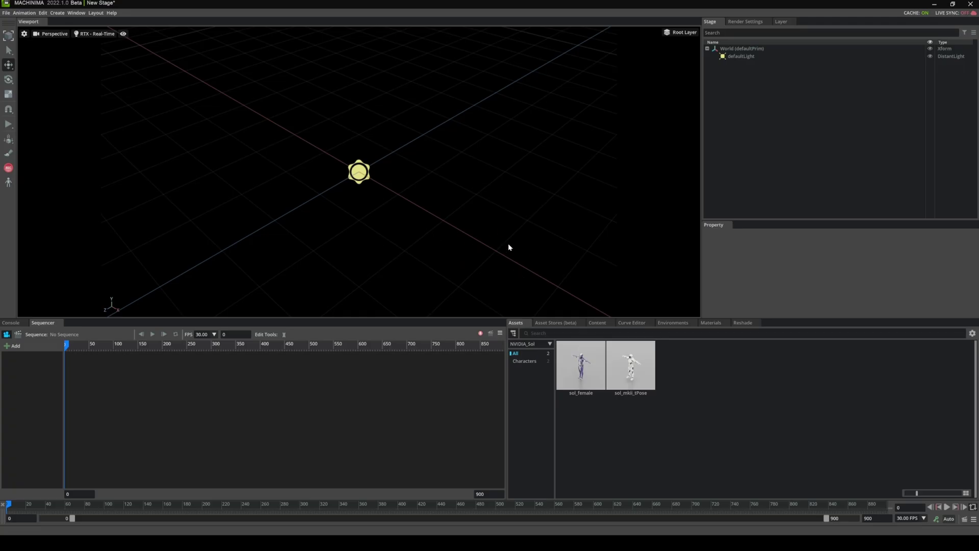
pyautogui.click(543, 324)
pyautogui.click(549, 324)
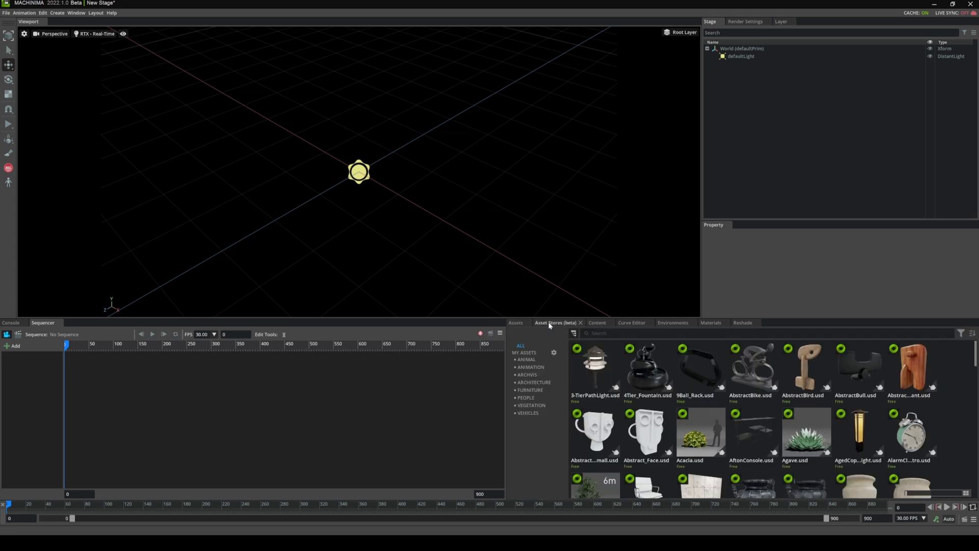
pyautogui.click(515, 323)
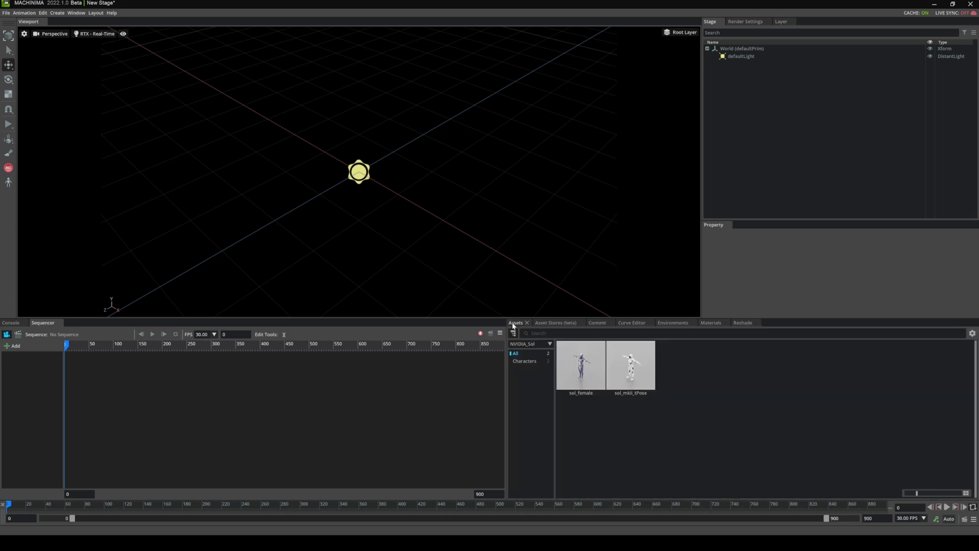
# - Browse the BannerlordII and Mechwarrior5 asset collections, return to NVIDIA_Sol and review the list of collections
pyautogui.click(550, 345)
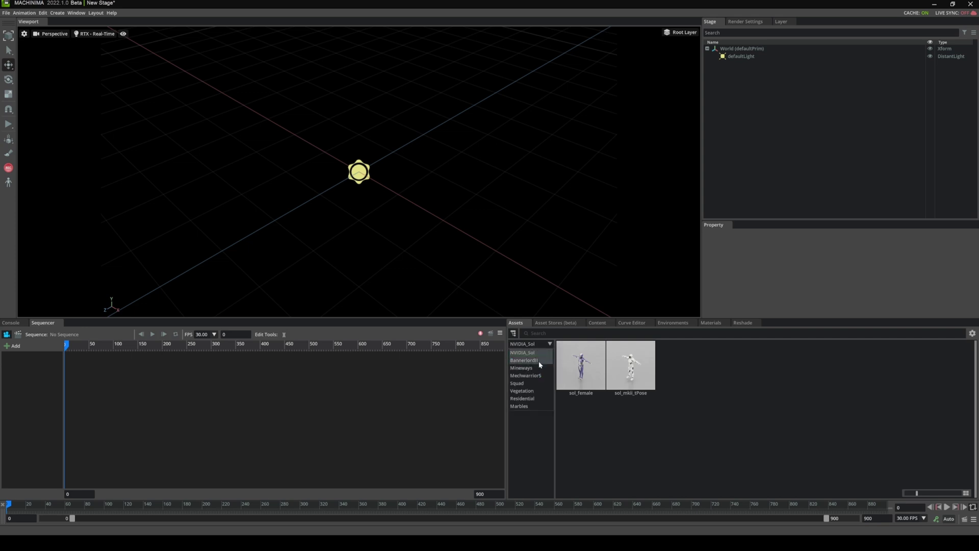
pyautogui.click(538, 361)
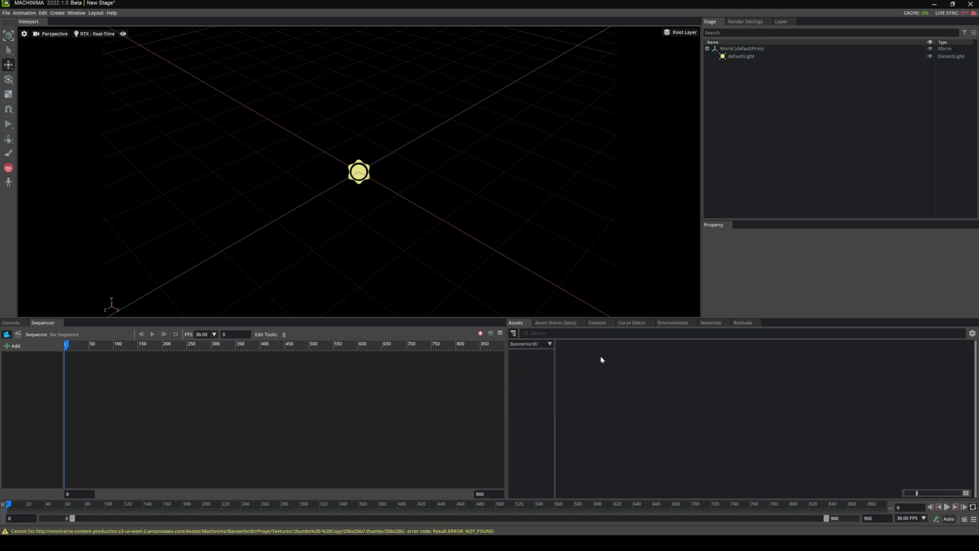
pyautogui.click(550, 345)
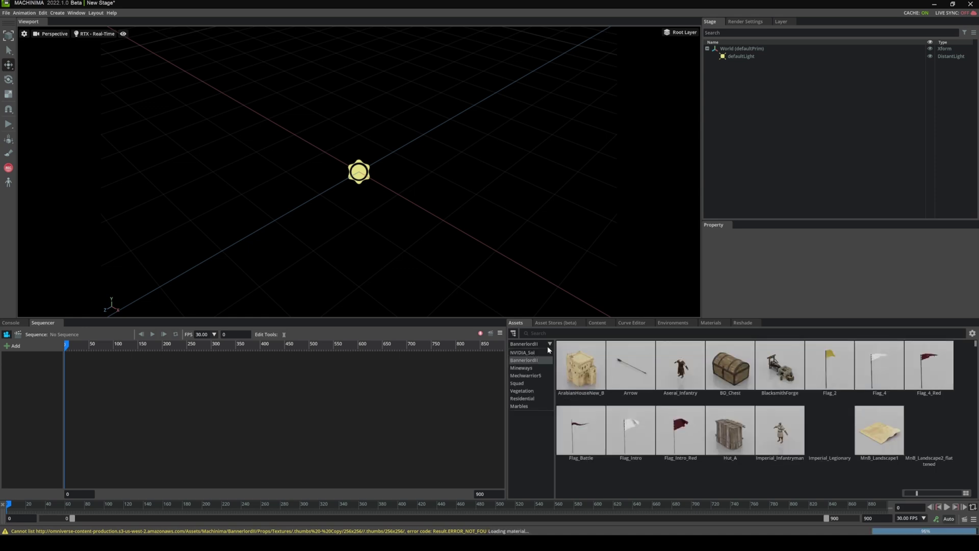
pyautogui.click(534, 377)
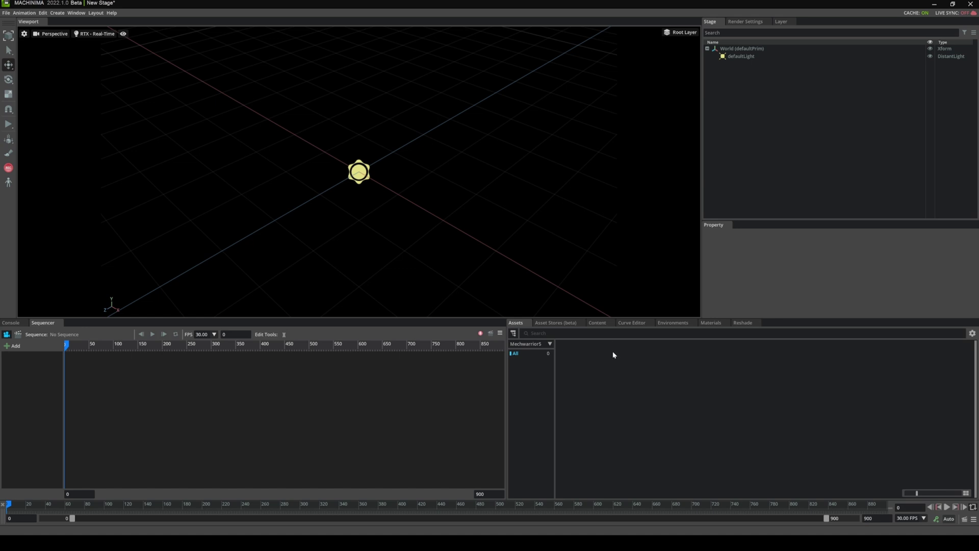
pyautogui.click(549, 343)
pyautogui.click(538, 352)
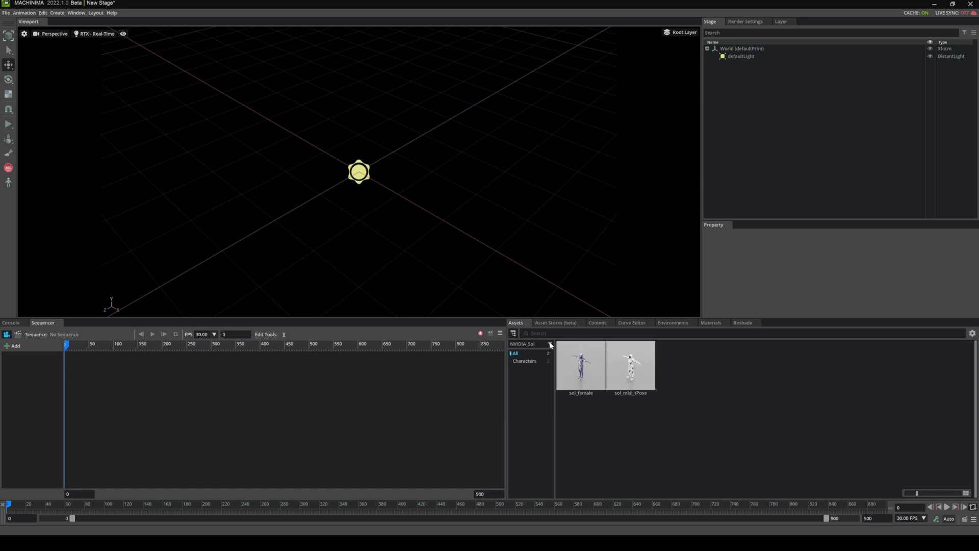
pyautogui.click(550, 343)
pyautogui.click(587, 442)
pyautogui.click(550, 344)
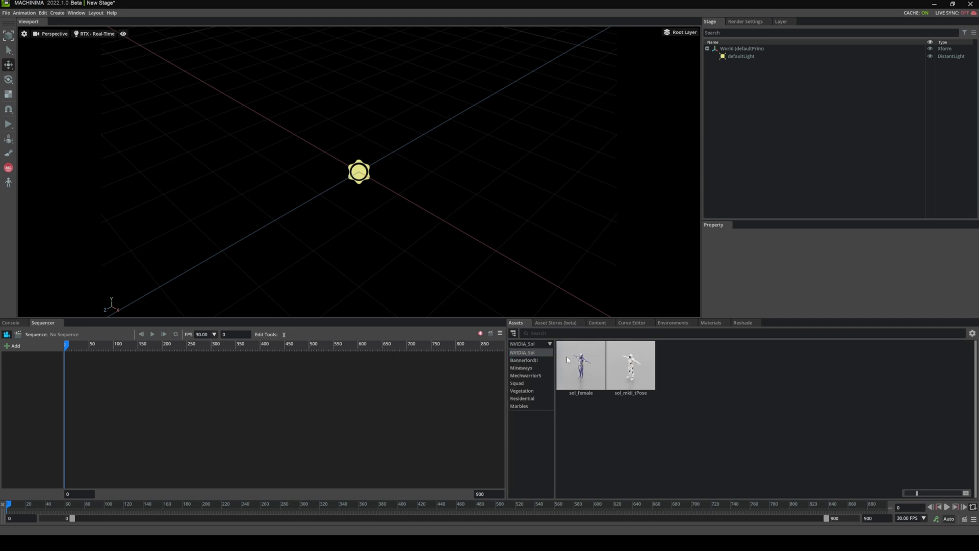
pyautogui.click(611, 426)
# - Add motion-dummy_male.usd from the extracted Actor folder to the stage
pyautogui.click(597, 322)
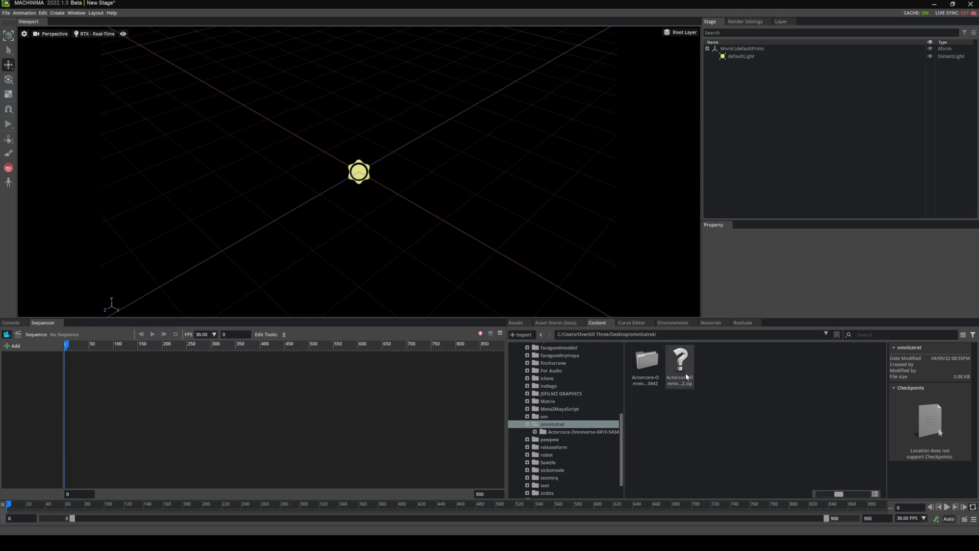
pyautogui.doubleClick(651, 373)
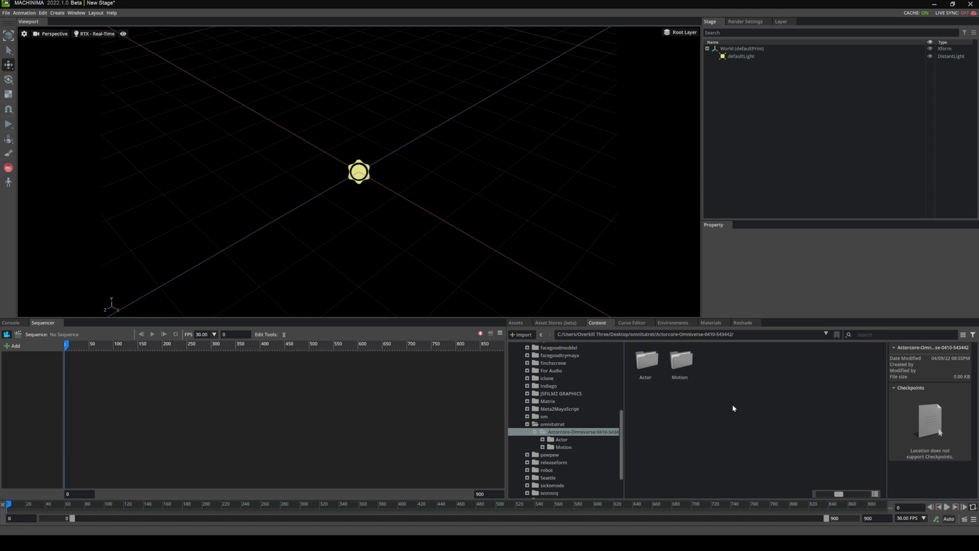
pyautogui.doubleClick(645, 360)
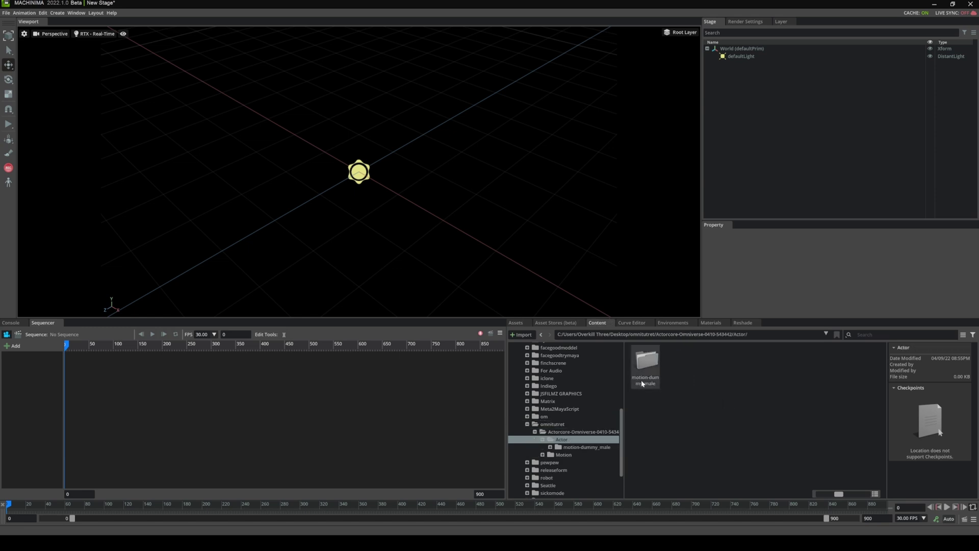
pyautogui.doubleClick(646, 361)
pyautogui.moveTo(720, 371); pyautogui.dragTo(759, 102)
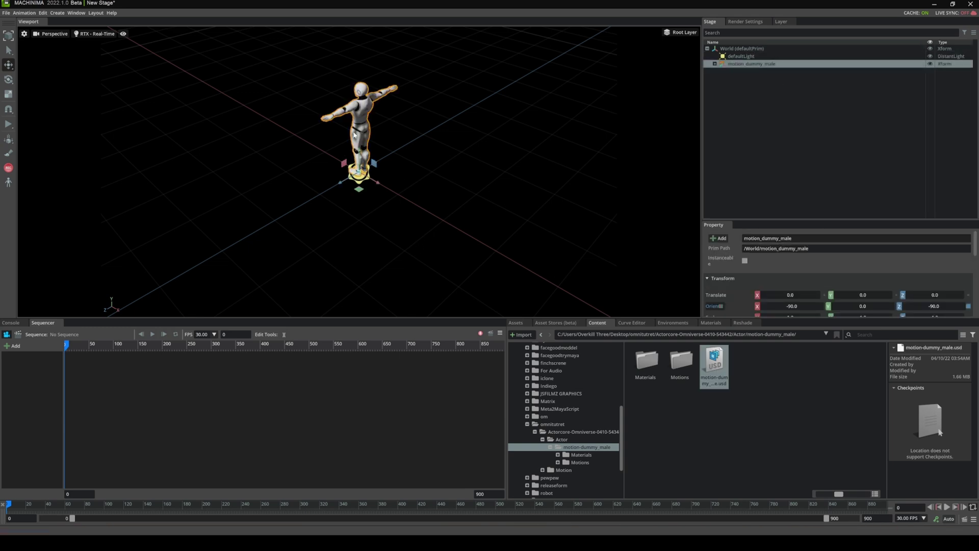
# - Set the Z orientation of the motion_dummy_male prim to 0
pyautogui.click(354, 135)
pyautogui.press('e')
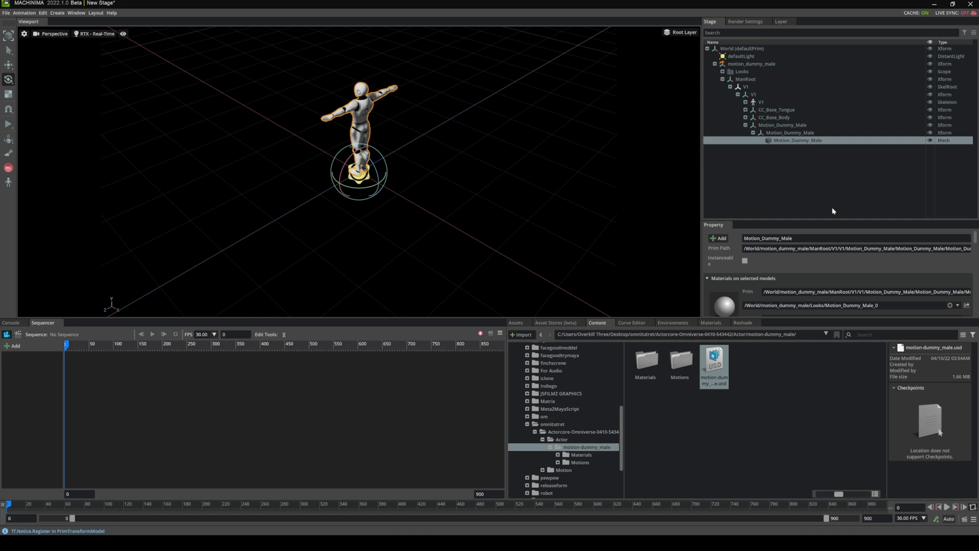
pyautogui.scroll(-2, 850, 252)
pyautogui.scroll(2, 836, 252)
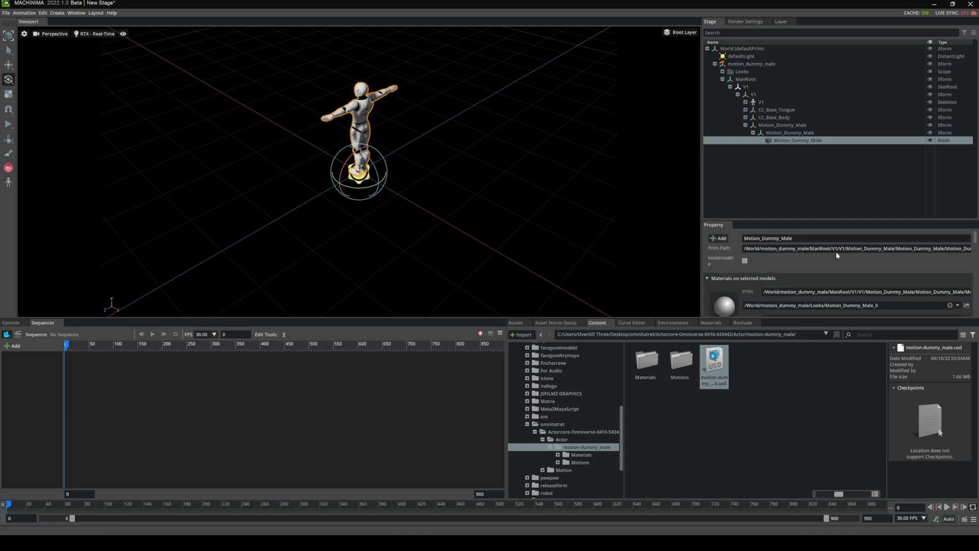
pyautogui.click(745, 64)
pyautogui.click(921, 305)
pyautogui.write('0')
pyautogui.press('Return')
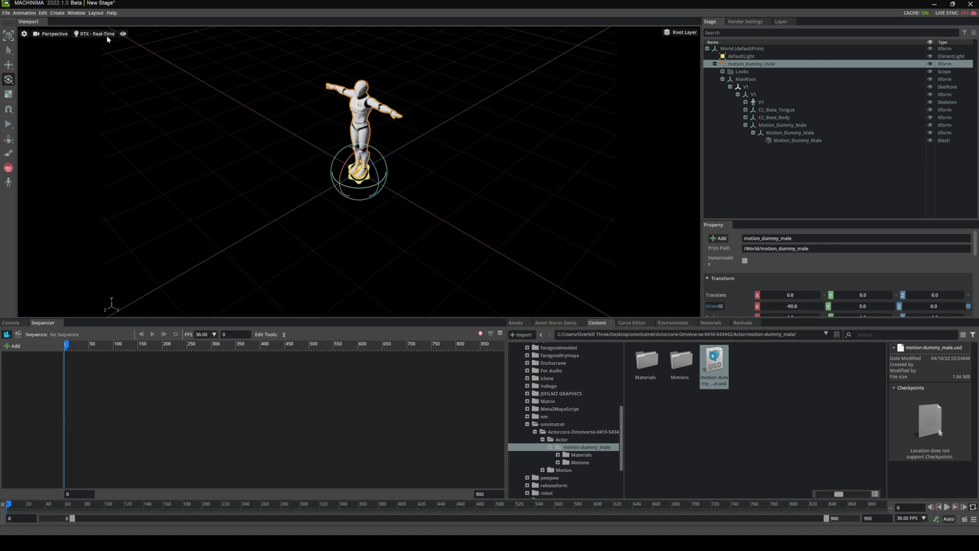
# - Search the extensions for "retarget", check whether the retargeting extensions are enabled, and close the extension manager
pyautogui.click(76, 13)
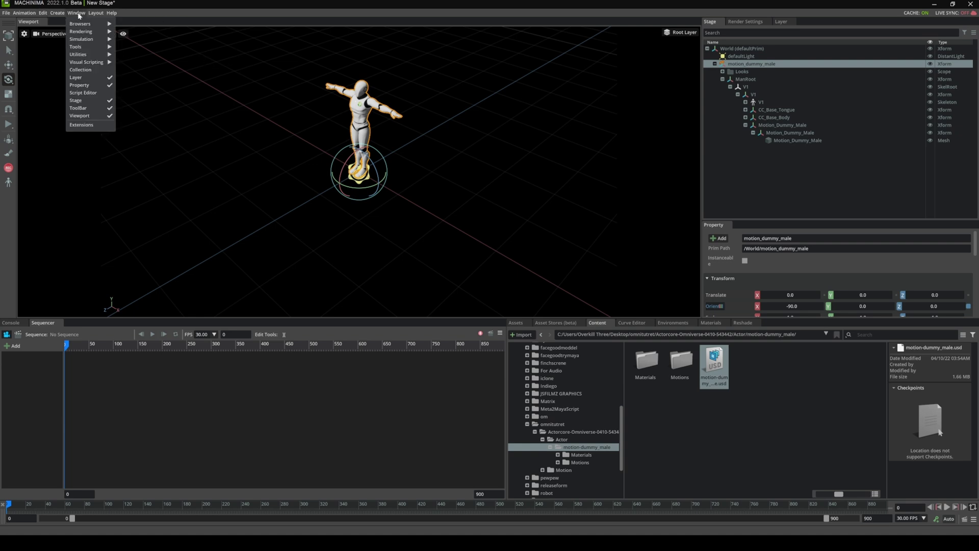
pyautogui.click(81, 125)
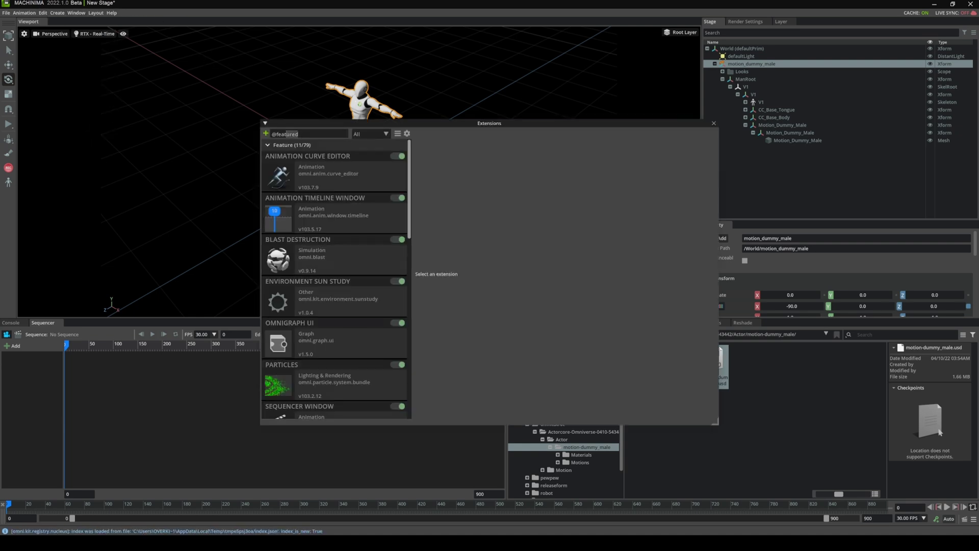
pyautogui.write('retarget')
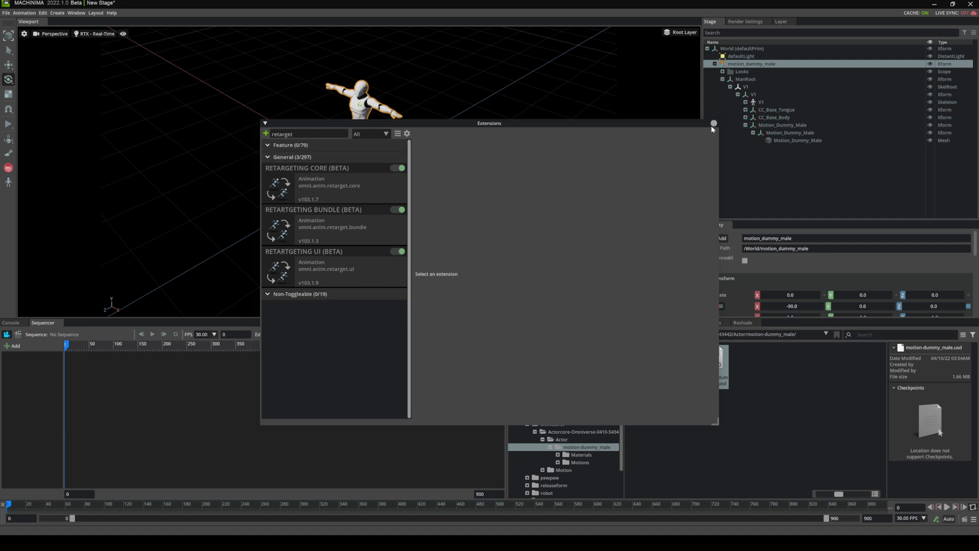
pyautogui.click(713, 123)
# - Open the Animation Retargeting window and enlarge it to show the skeleton diagram
pyautogui.click(27, 13)
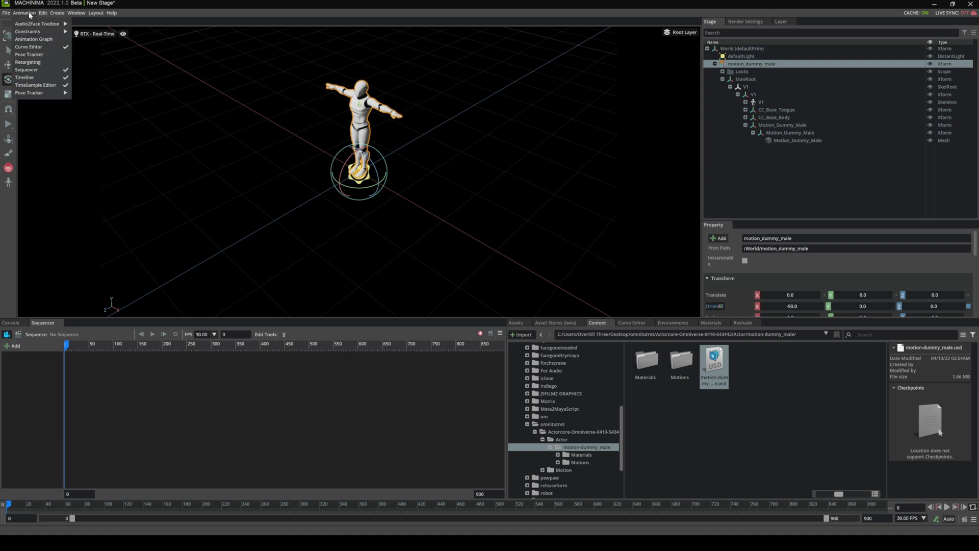
pyautogui.click(28, 61)
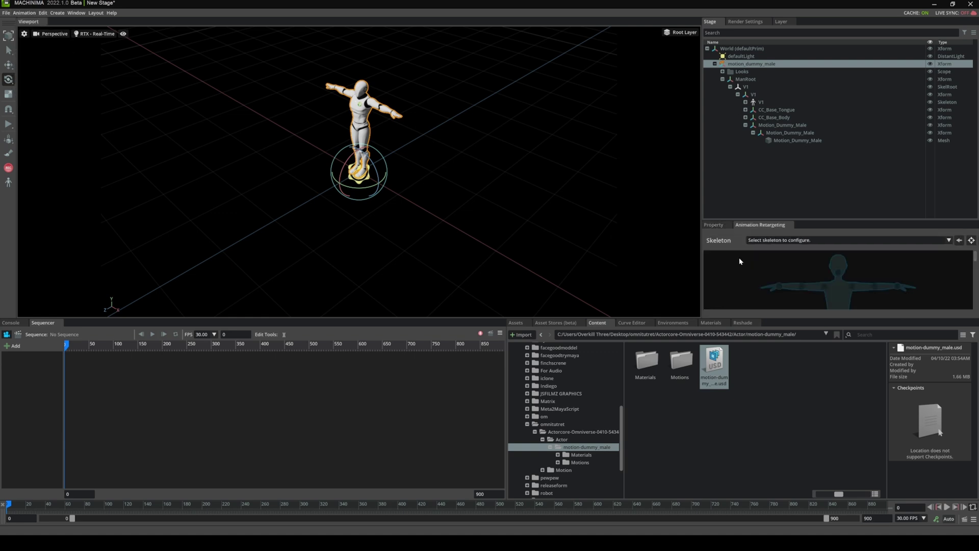
pyautogui.moveTo(802, 220); pyautogui.dragTo(795, 153)
# - Add the sol_mkii_tPose character from the NVIDIA_Sol assets to the stage and return to an enlarged Animation Retargeting view
pyautogui.click(516, 323)
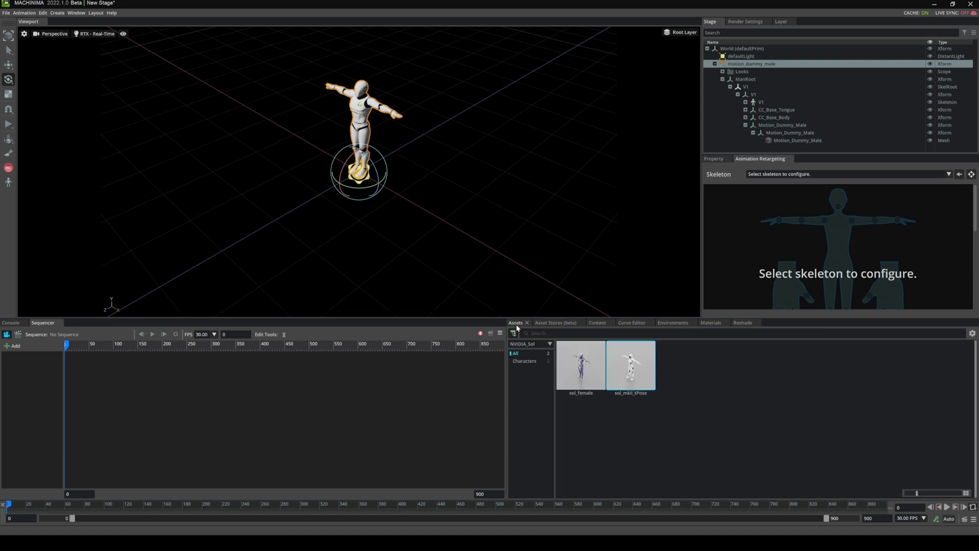
pyautogui.moveTo(637, 393); pyautogui.dragTo(749, 50)
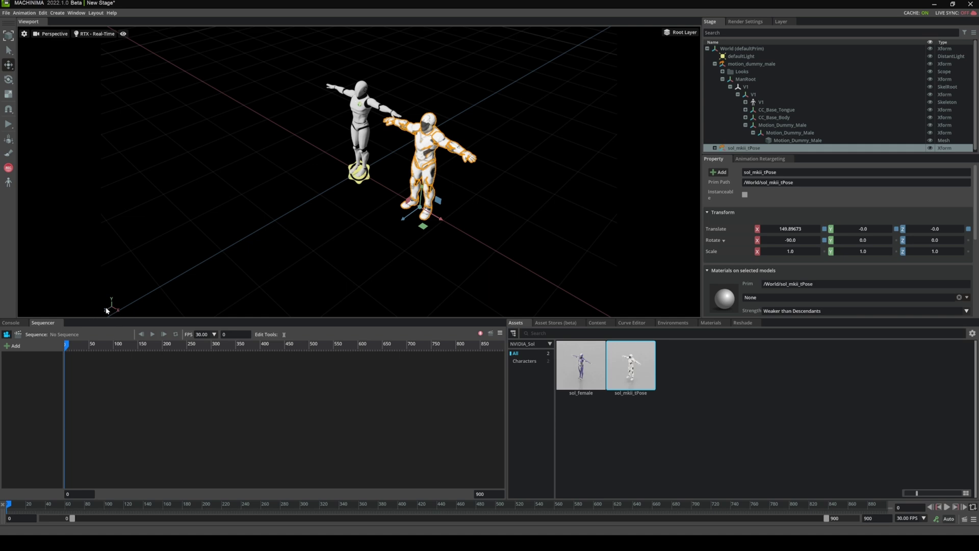
pyautogui.click(756, 160)
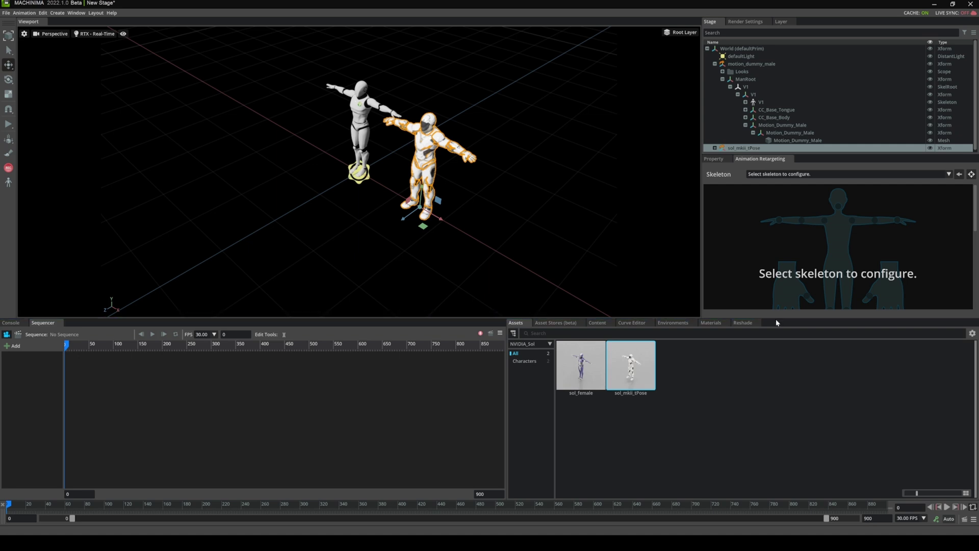
pyautogui.moveTo(777, 318); pyautogui.dragTo(777, 436)
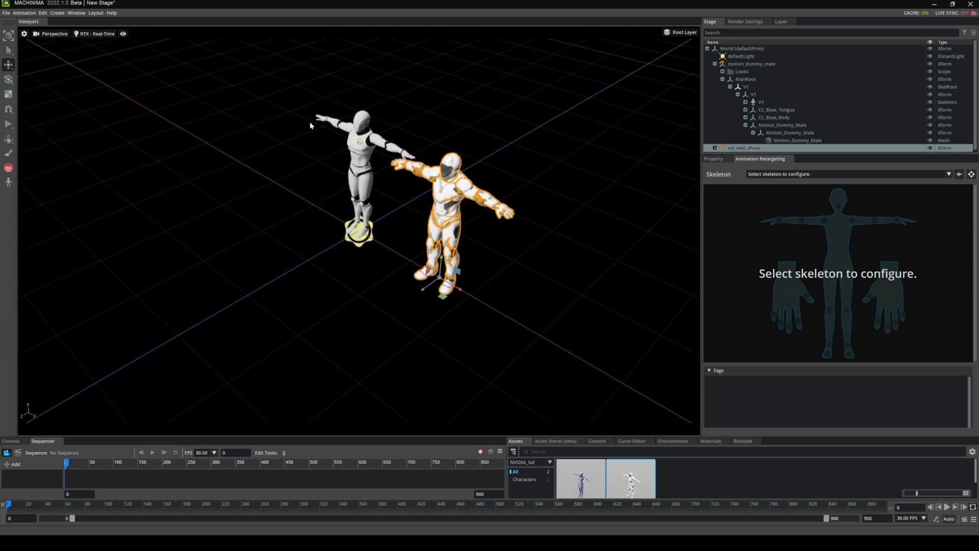
# - Choose the motion_dummy_male skeleton for retargeting and set its facing directions to Forward Z and Up Y
pyautogui.click(767, 176)
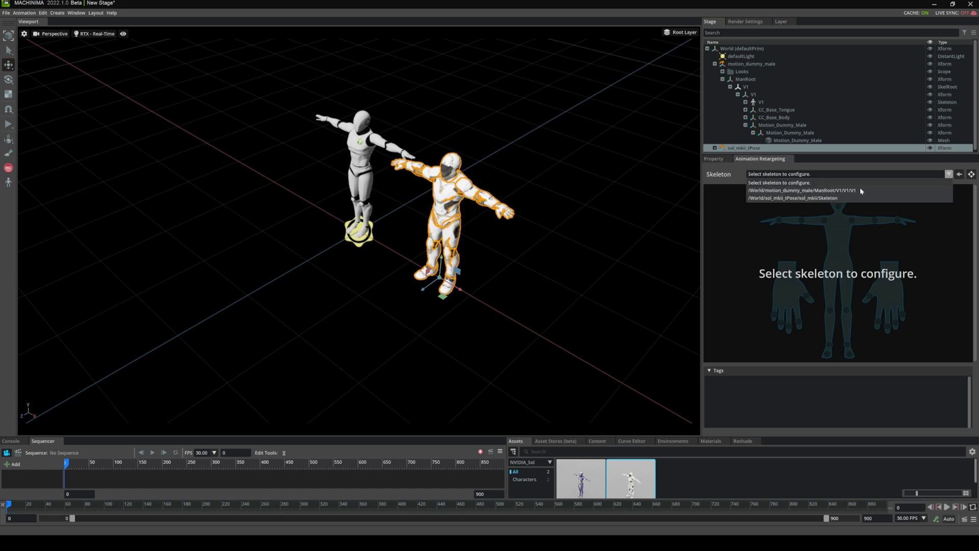
pyautogui.click(790, 192)
pyautogui.moveTo(809, 154); pyautogui.dragTo(808, 76)
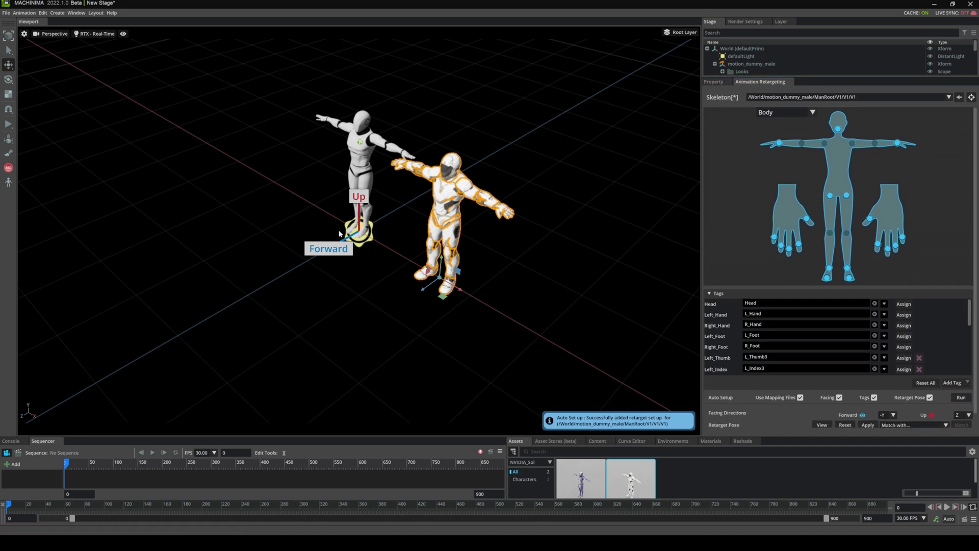
pyautogui.scroll(-1, 921, 409)
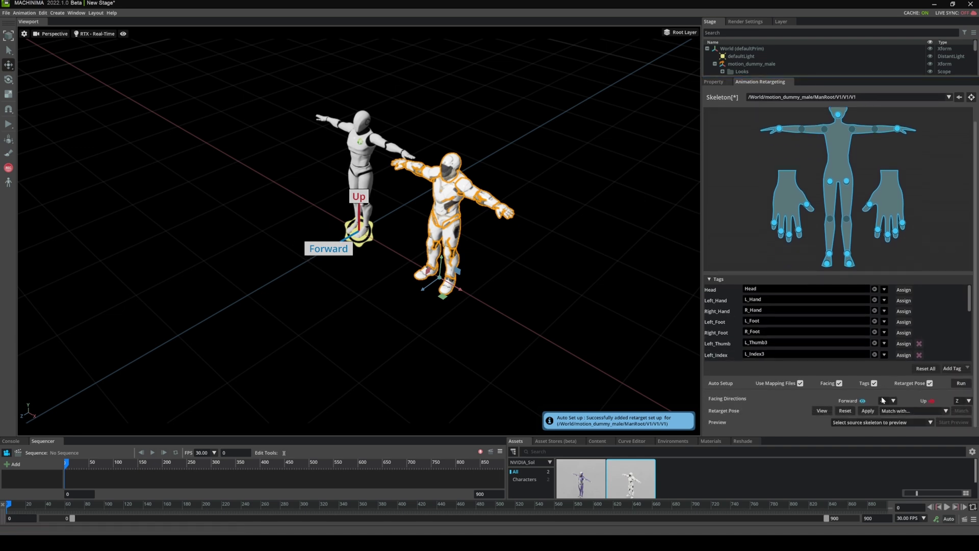
pyautogui.click(892, 400)
pyautogui.click(887, 424)
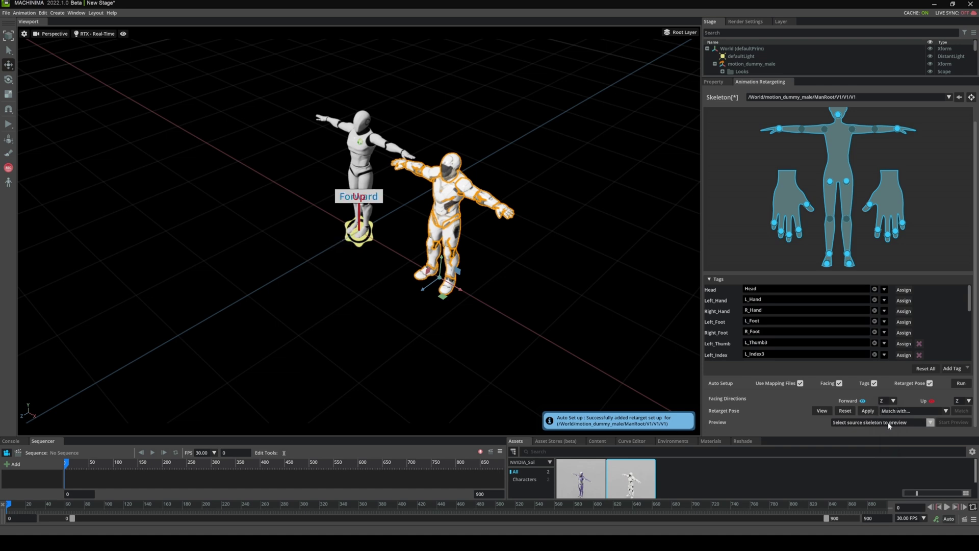
pyautogui.click(967, 401)
pyautogui.click(959, 419)
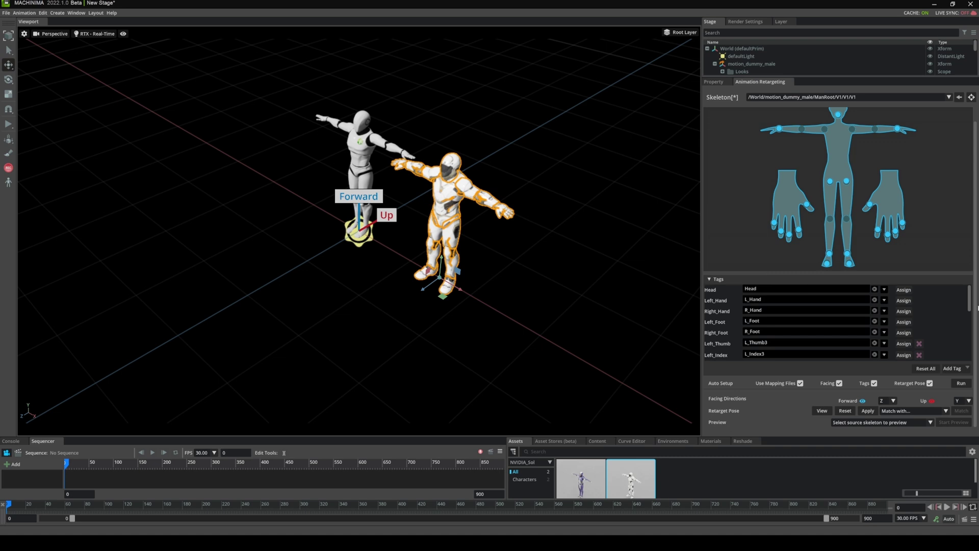
# - Examine the joint tags assigned to the motion_dummy_male skeleton, from the head down to the fingers, thighs and toes
pyautogui.scroll(-2, 731, 315)
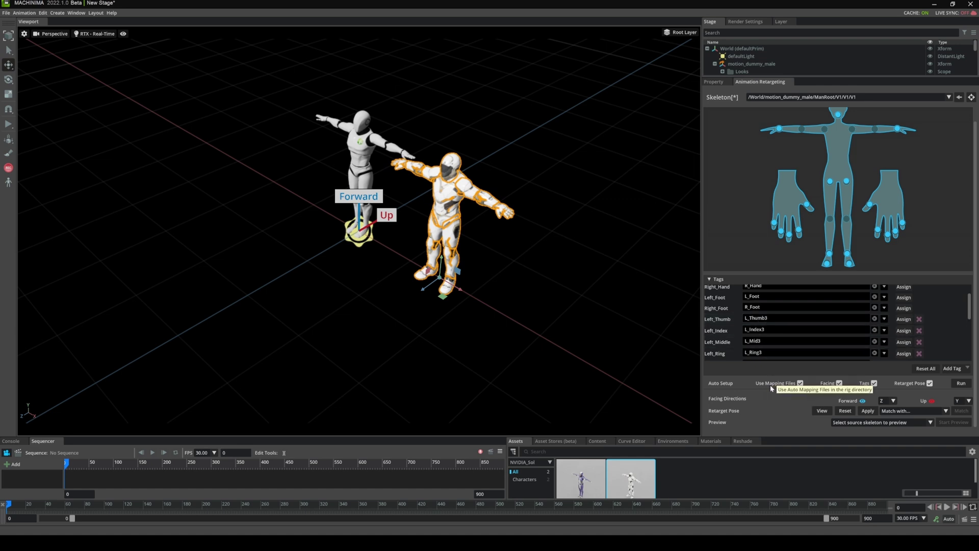
pyautogui.scroll(2, 803, 329)
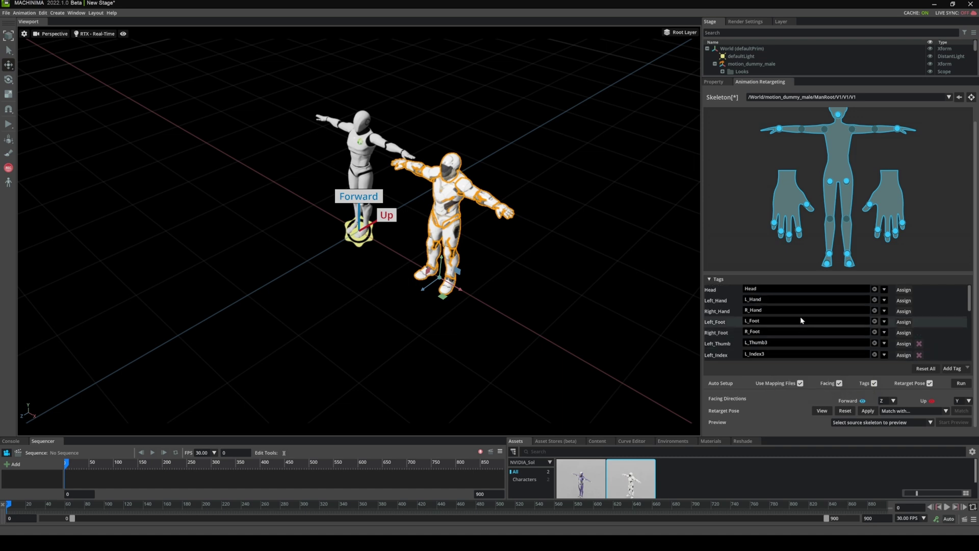
pyautogui.scroll(1, 906, 172)
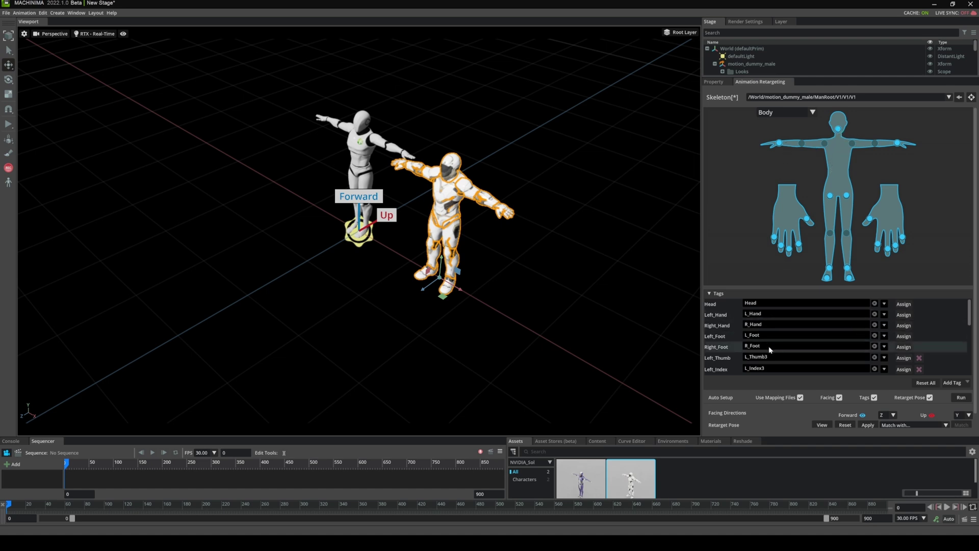
pyautogui.scroll(-6, 824, 317)
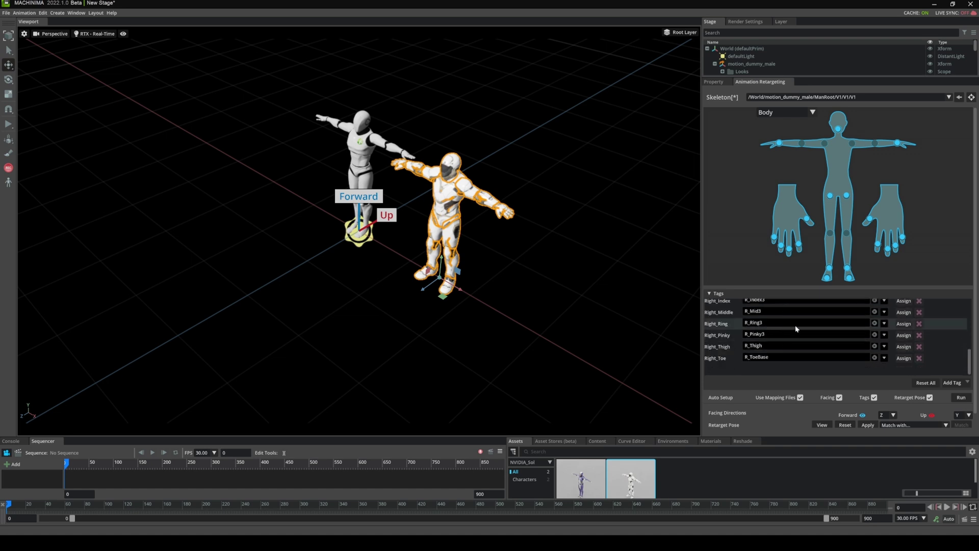
pyautogui.scroll(5, 784, 333)
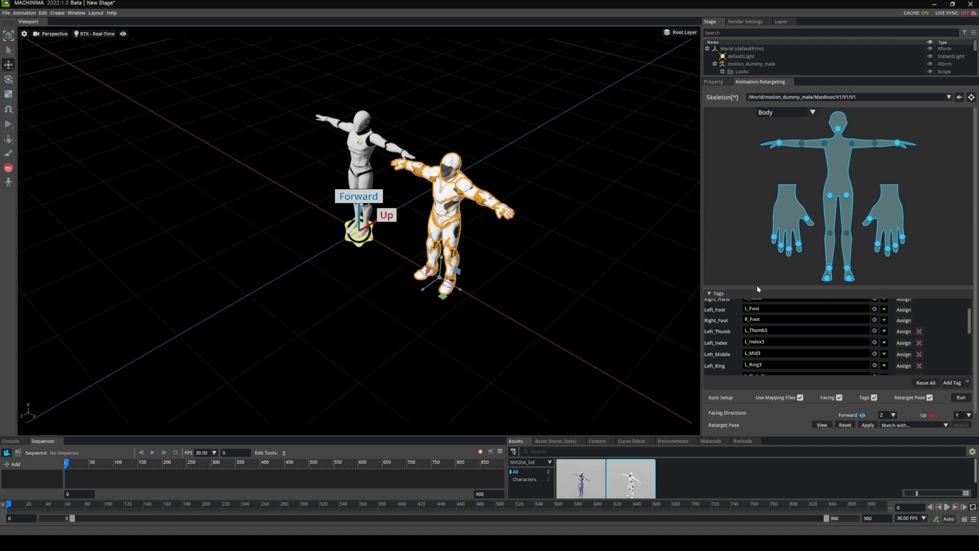
pyautogui.scroll(1, 763, 316)
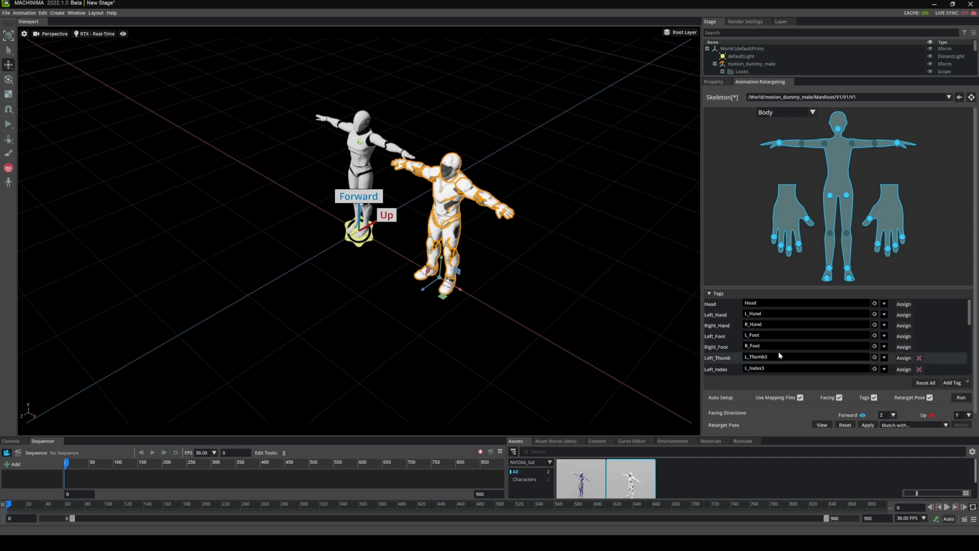
pyautogui.scroll(-5, 796, 316)
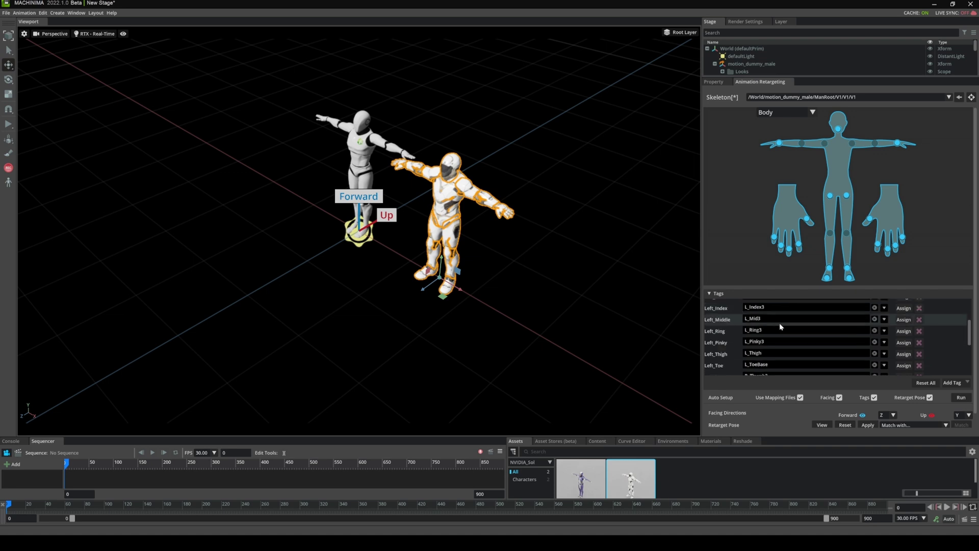
pyautogui.scroll(3, 755, 340)
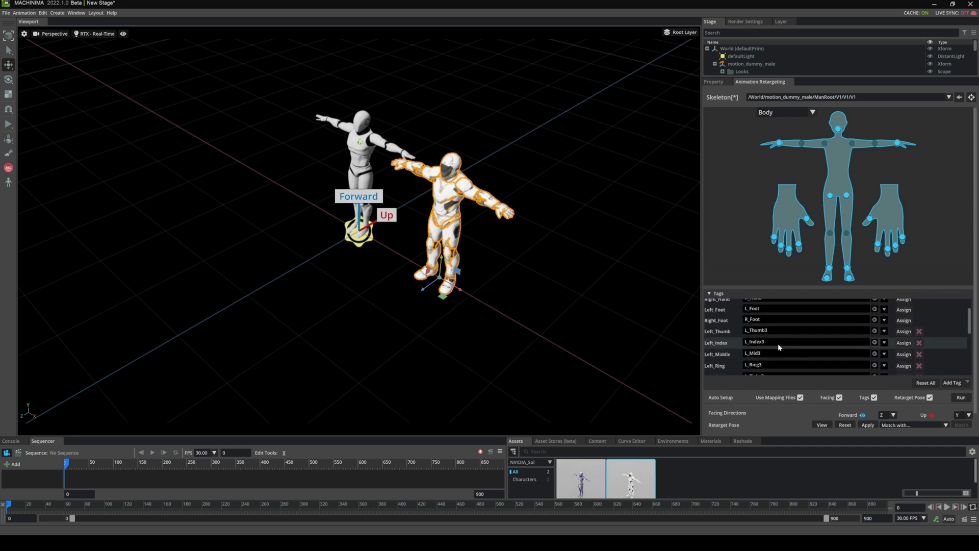
pyautogui.scroll(2, 778, 344)
# - Switch the retargeting setup to the sol_mkii skeleton and look through the additional body tags that can be added
pyautogui.click(769, 98)
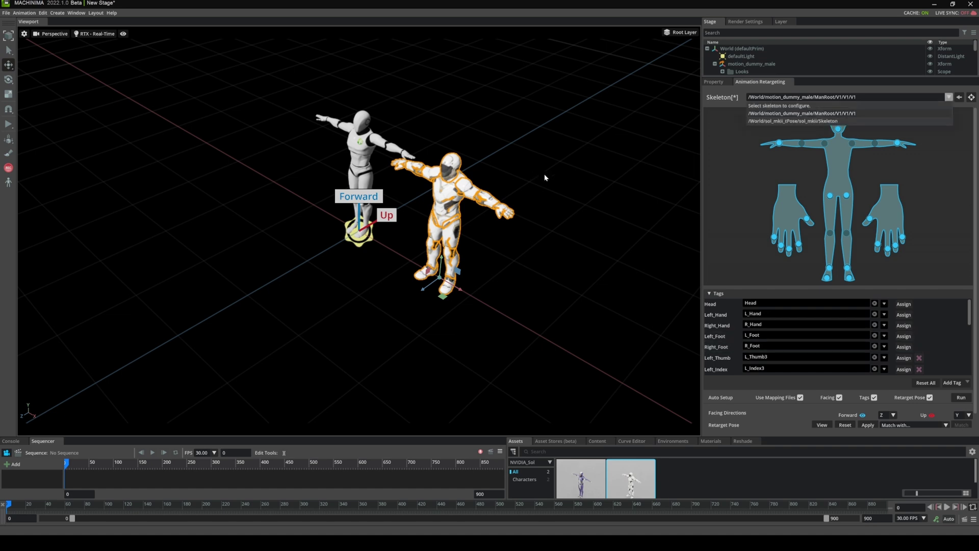
pyautogui.click(818, 122)
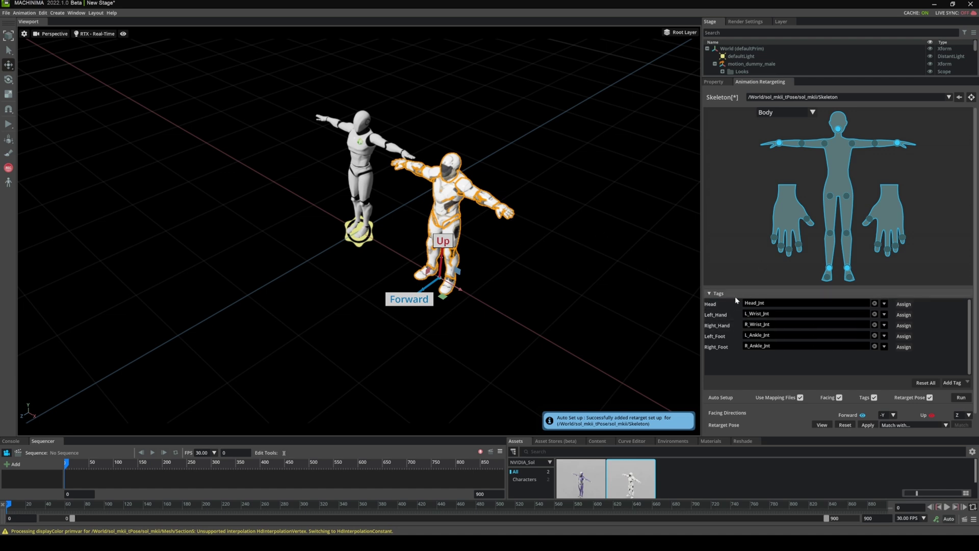
pyautogui.click(954, 382)
pyautogui.moveTo(963, 393)
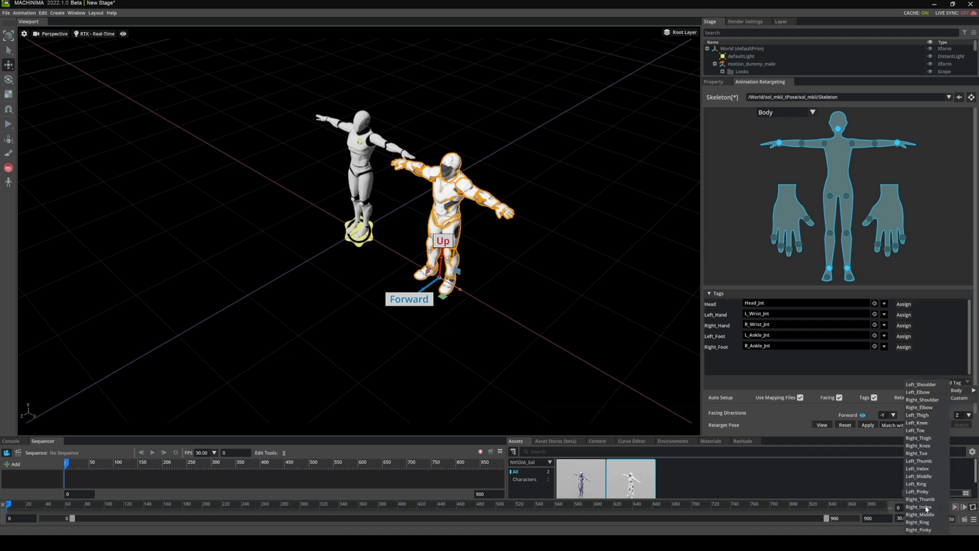
pyautogui.click(792, 358)
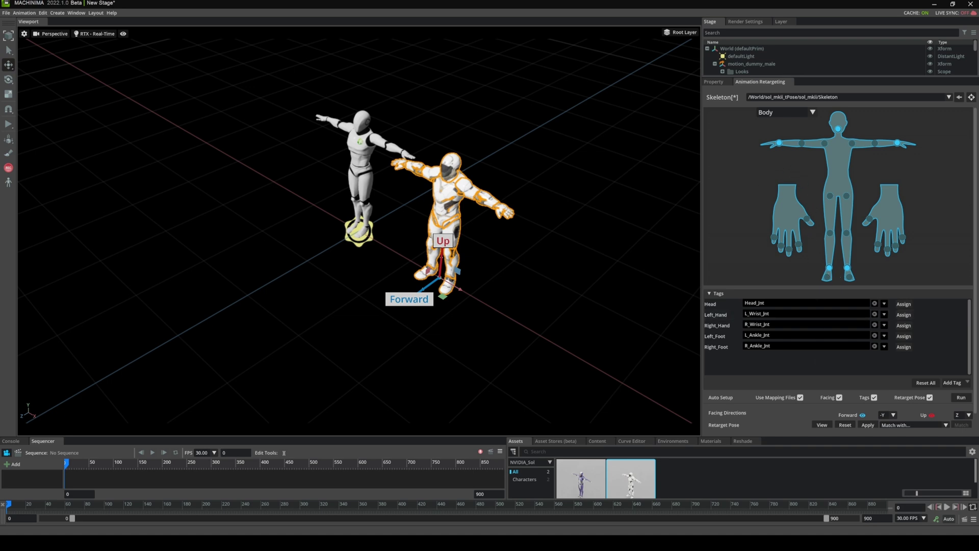
# - Set the sol_mkii skeleton's facing directions to Forward Z and Up Y
pyautogui.click(893, 414)
pyautogui.click(883, 440)
pyautogui.click(968, 414)
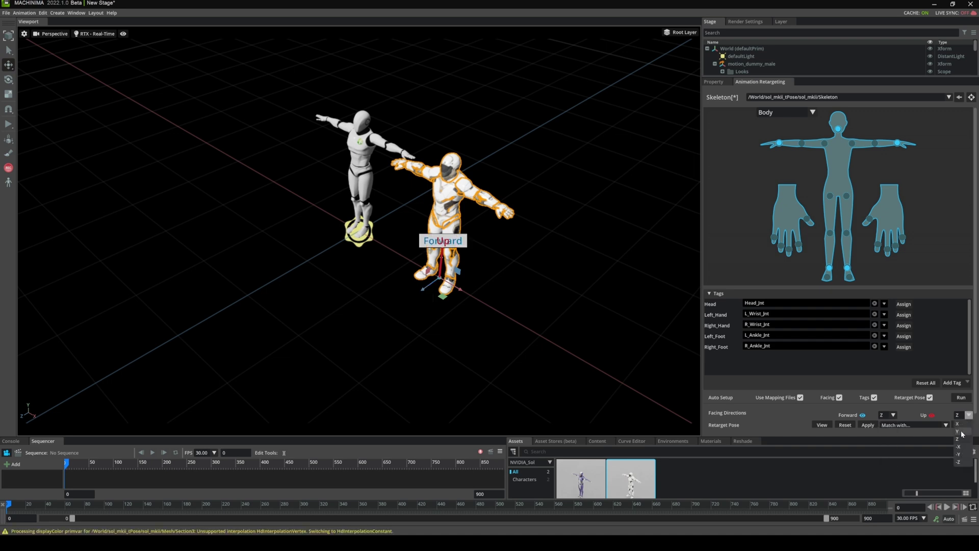
pyautogui.click(961, 432)
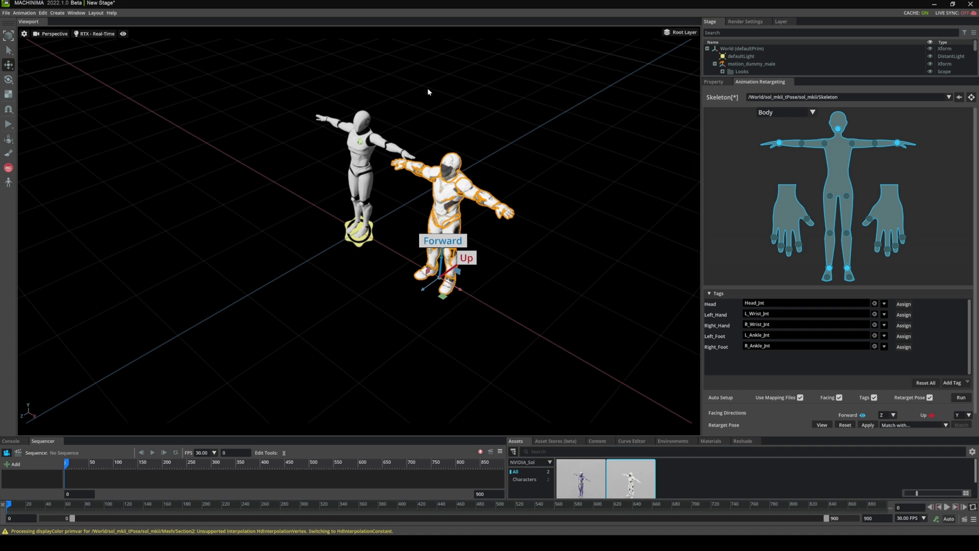
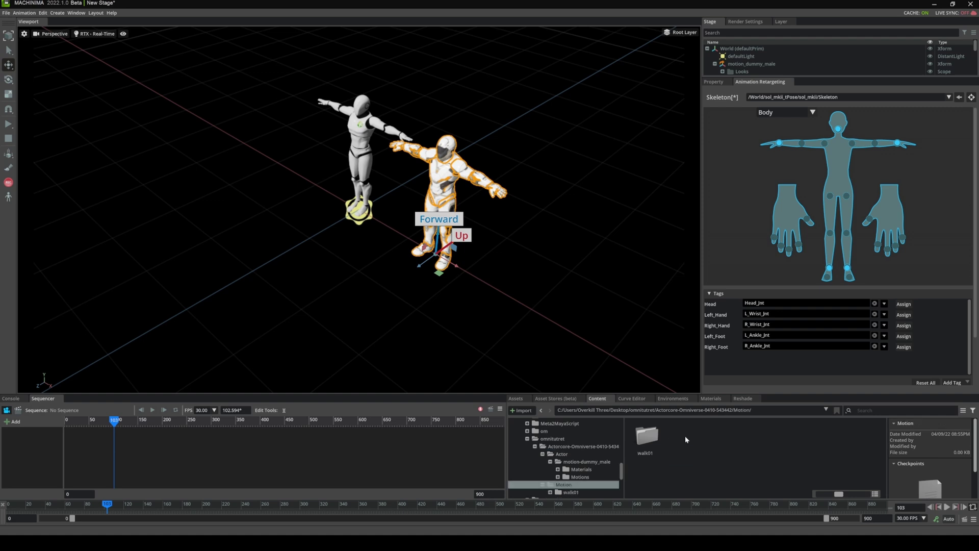
# - Add walk01_loop_251104.usd from the Motion/walk01 folder to the stage
pyautogui.doubleClick(646, 436)
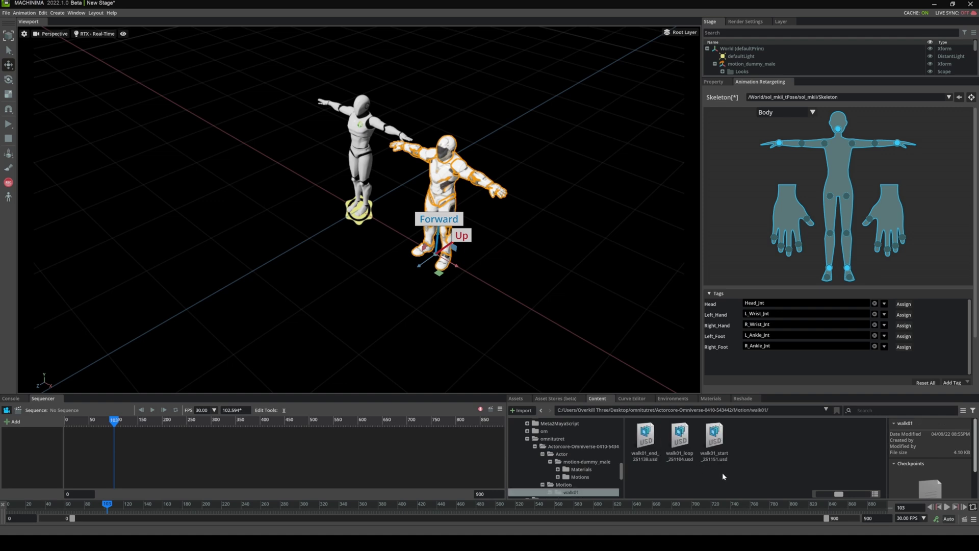
pyautogui.click(683, 443)
pyautogui.moveTo(683, 443); pyautogui.dragTo(754, 202)
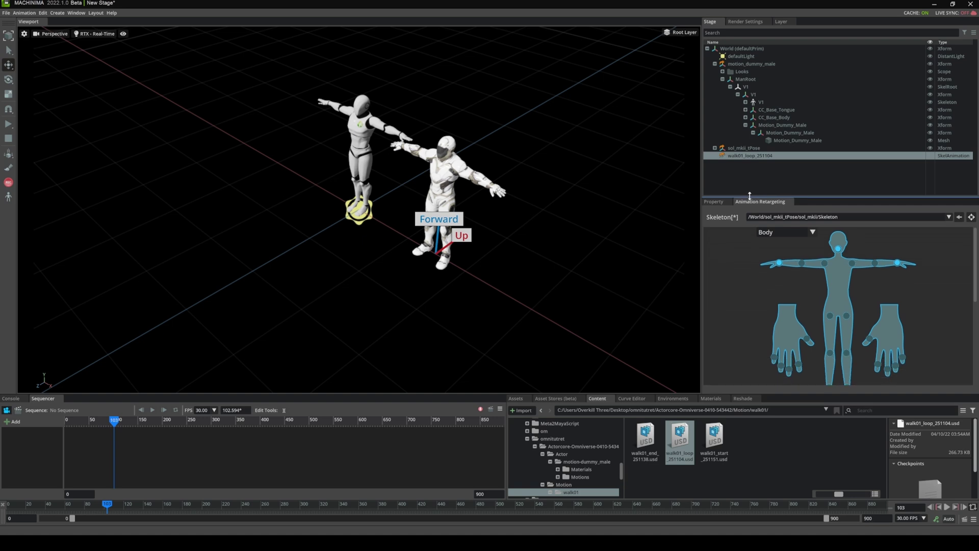
# - Add a Skeletal Binding to the walk01_loop_251104 animation with the motion_dummy_male V1 skeleton as its source skeleton
pyautogui.rightClick(746, 158)
pyautogui.moveTo(758, 182)
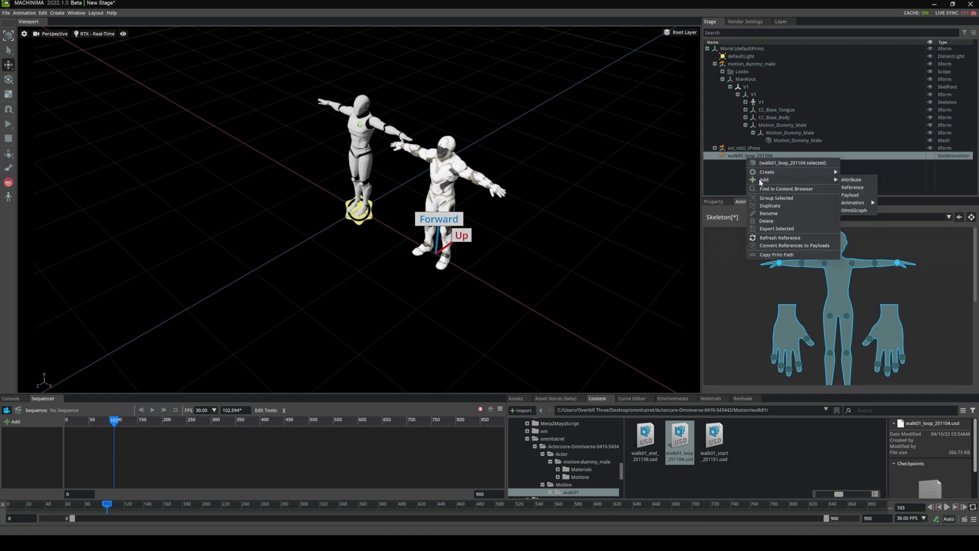
pyautogui.moveTo(854, 203)
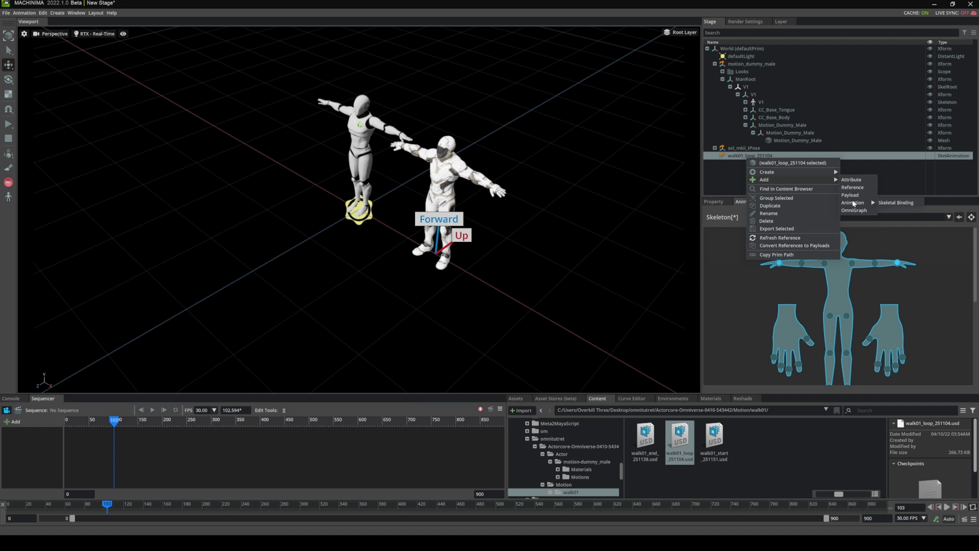
pyautogui.click(890, 206)
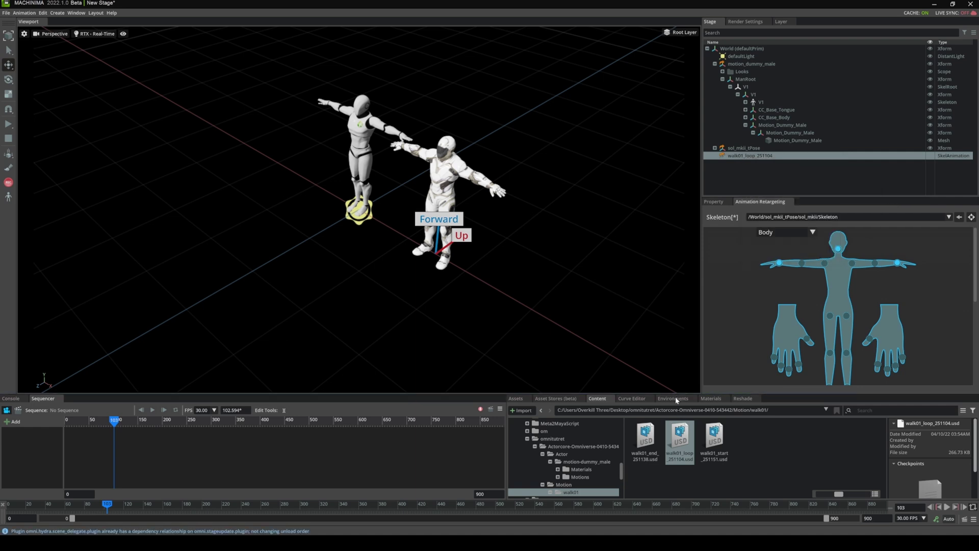
pyautogui.click(713, 201)
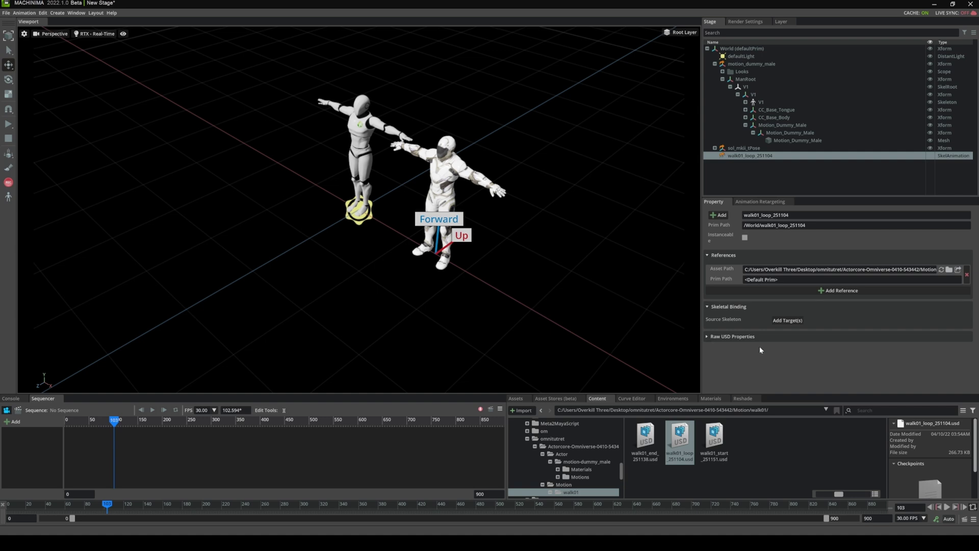
pyautogui.click(787, 321)
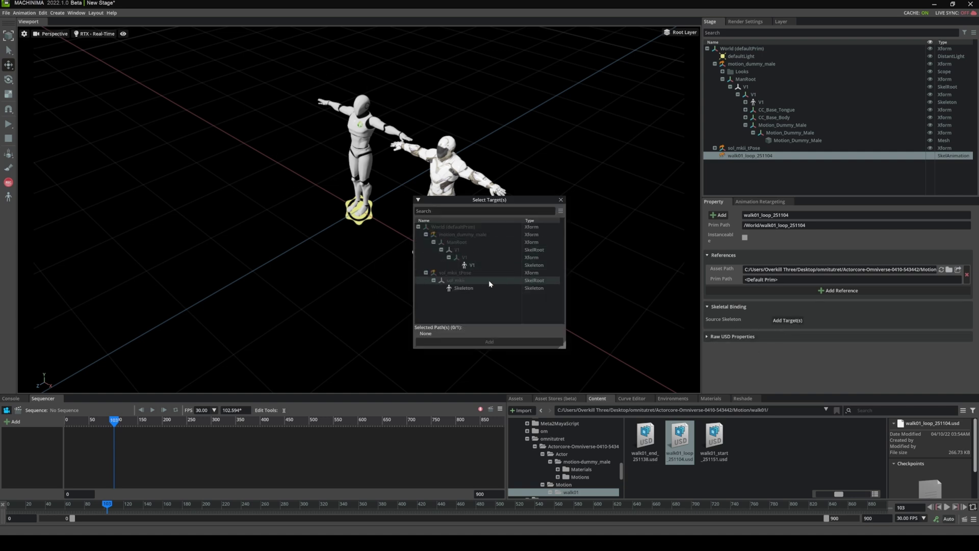
pyautogui.click(476, 266)
pyautogui.click(514, 342)
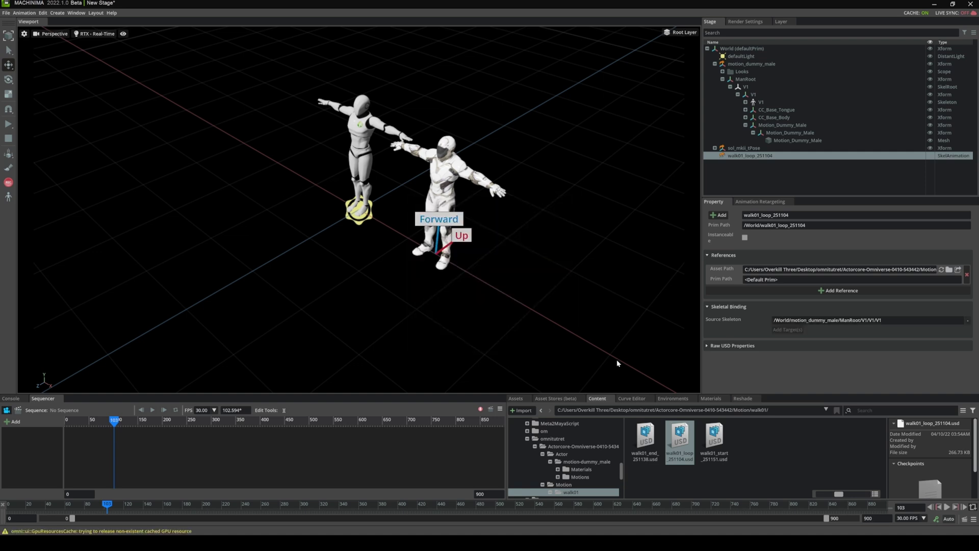
# - Apply the walk01_loop_251104 animation to the motion dummy and the sol_mkii character, and play it from frame 0
pyautogui.moveTo(749, 155); pyautogui.dragTo(358, 137)
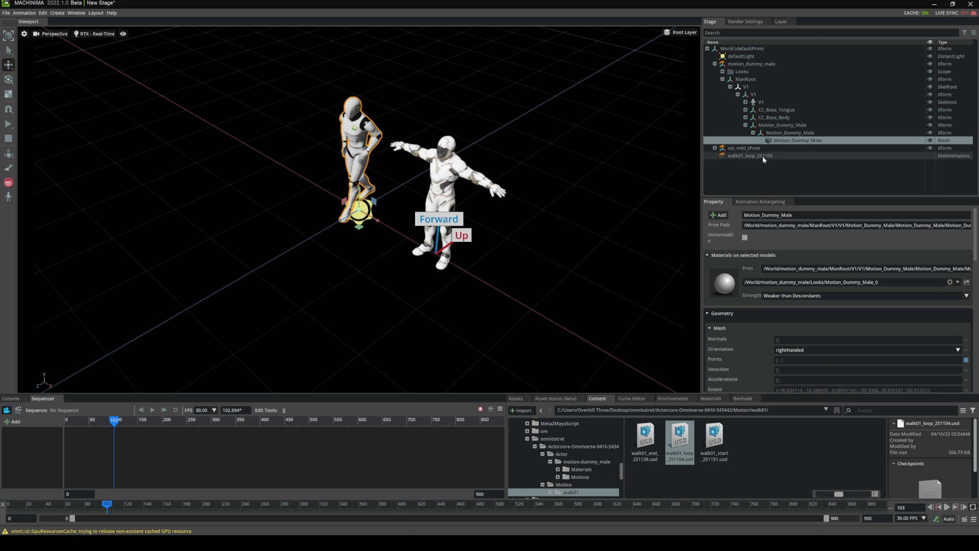
pyautogui.click(861, 155)
pyautogui.moveTo(771, 158); pyautogui.dragTo(437, 189)
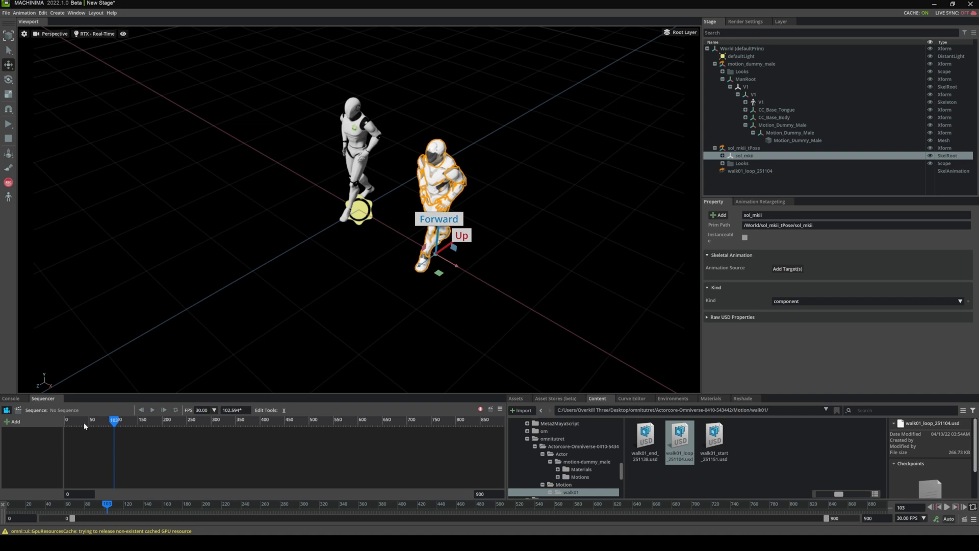
pyautogui.click(9, 128)
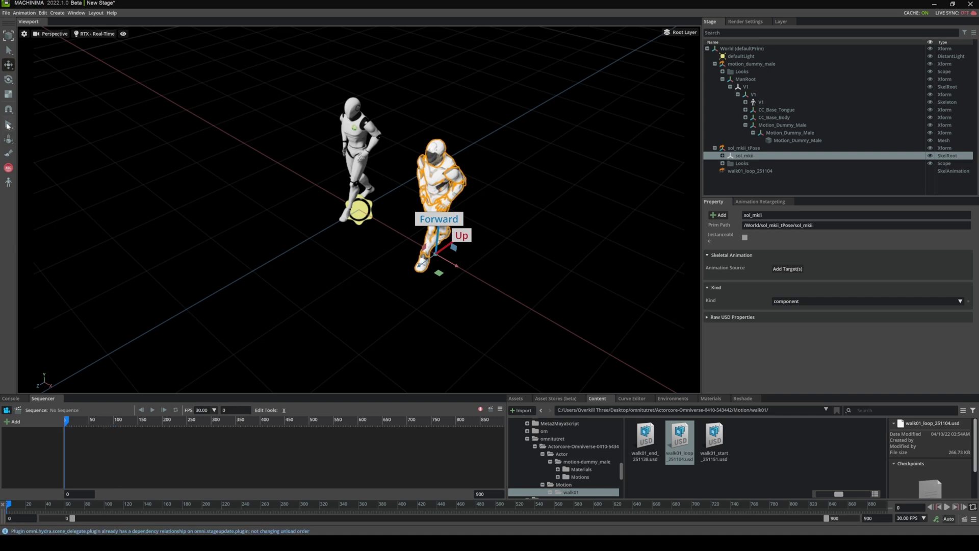
# - Play the retargeted walk and scrub the timeline to compare the motion dummy and sol_mkii from the front
pyautogui.click(382, 316)
pyautogui.moveTo(418, 312); pyautogui.dragTo(368, 337, button='right')
pyautogui.moveTo(84, 419); pyautogui.dragTo(72, 419)
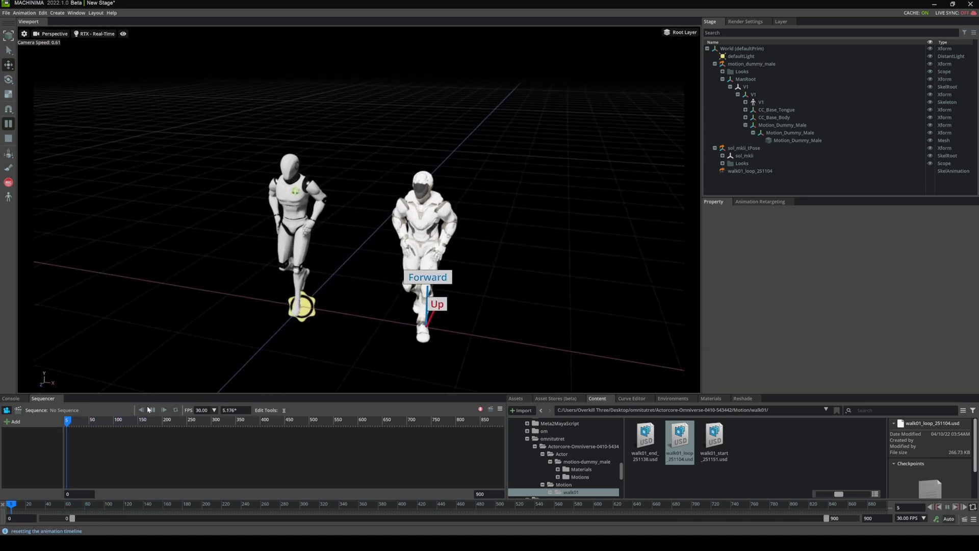
pyautogui.click(35, 421)
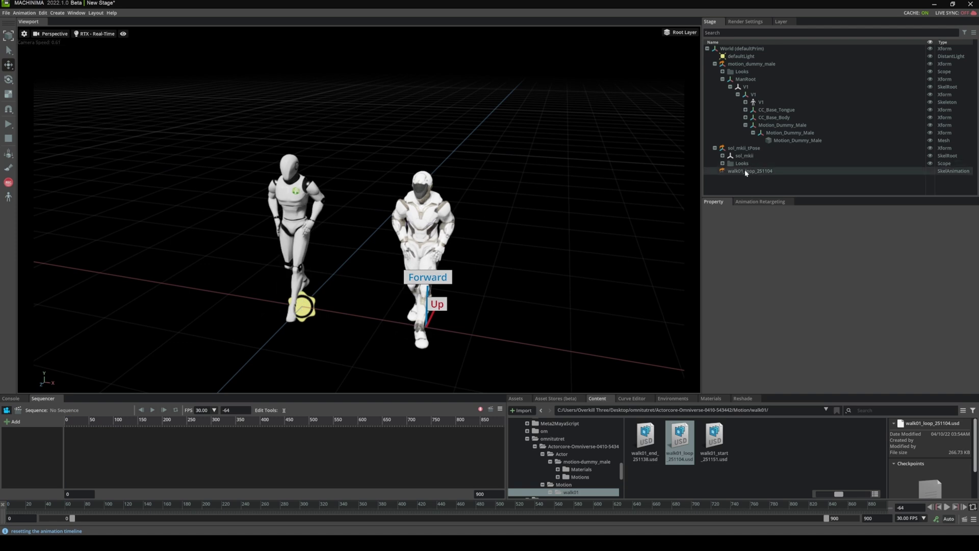
# - Add the walk01_loop_251104 animation to the sequencer as a track and preview it, stopping at frame 27
pyautogui.moveTo(749, 171); pyautogui.dragTo(100, 434)
pyautogui.press('space')
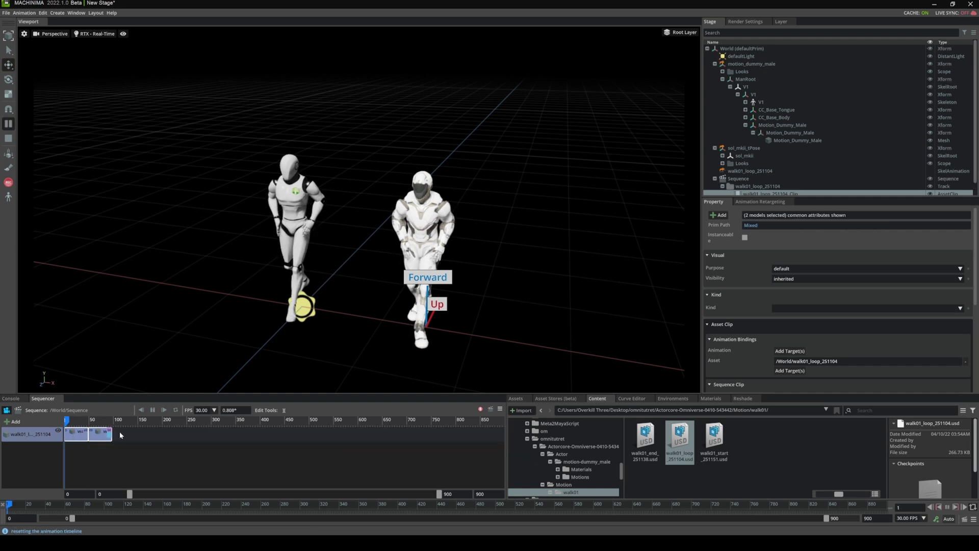
pyautogui.click(157, 435)
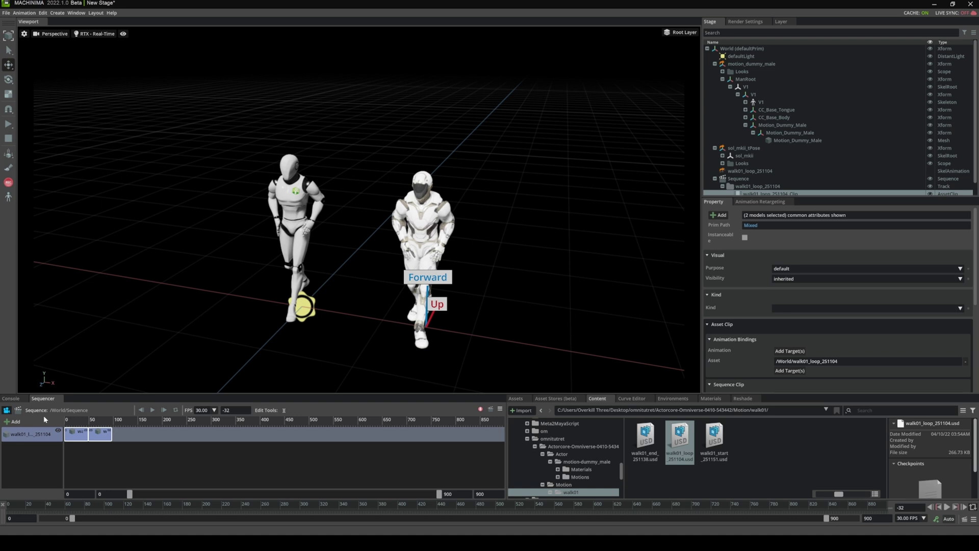
pyautogui.moveTo(80, 422)
pyautogui.mouseDown()
pyautogui.moveTo(89, 425)
pyautogui.moveTo(76, 423)
pyautogui.mouseUp()
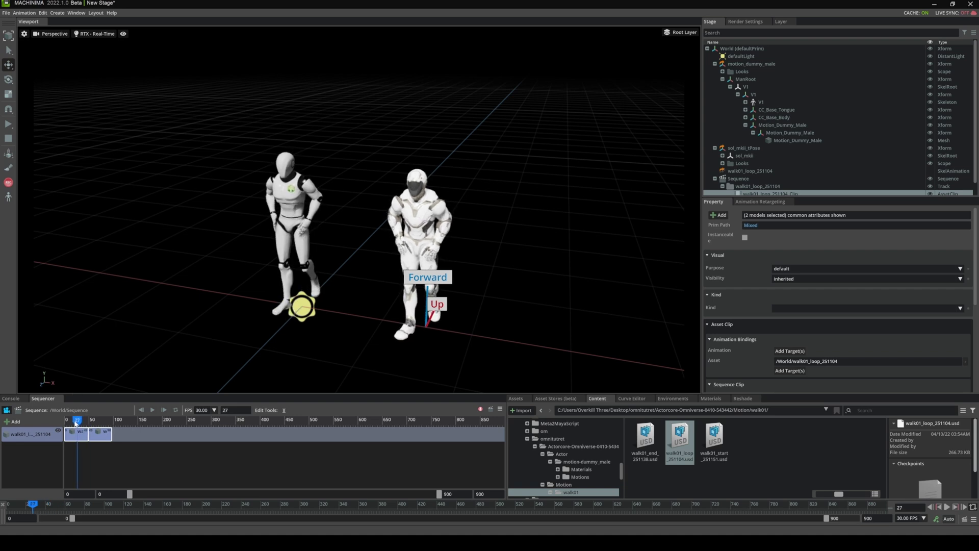
# - Show the Asset Stores browser, enlarge its area, and look through the full list of assets
pyautogui.click(561, 399)
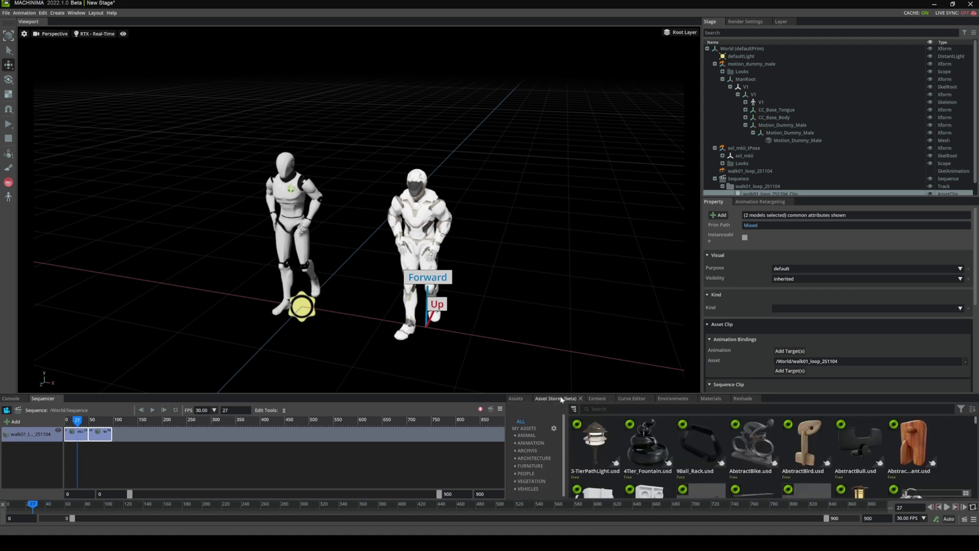
pyautogui.moveTo(539, 395); pyautogui.dragTo(541, 253)
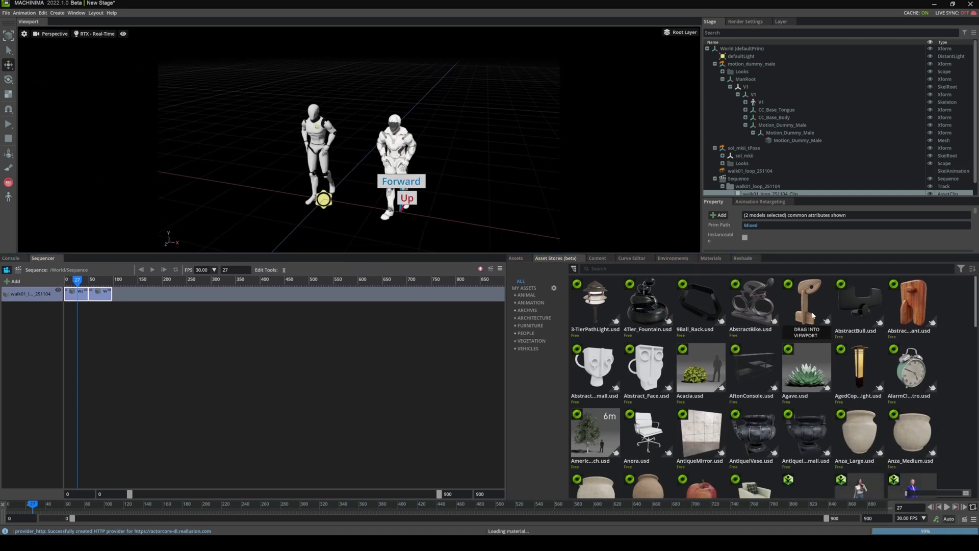
pyautogui.scroll(-3, 621, 300)
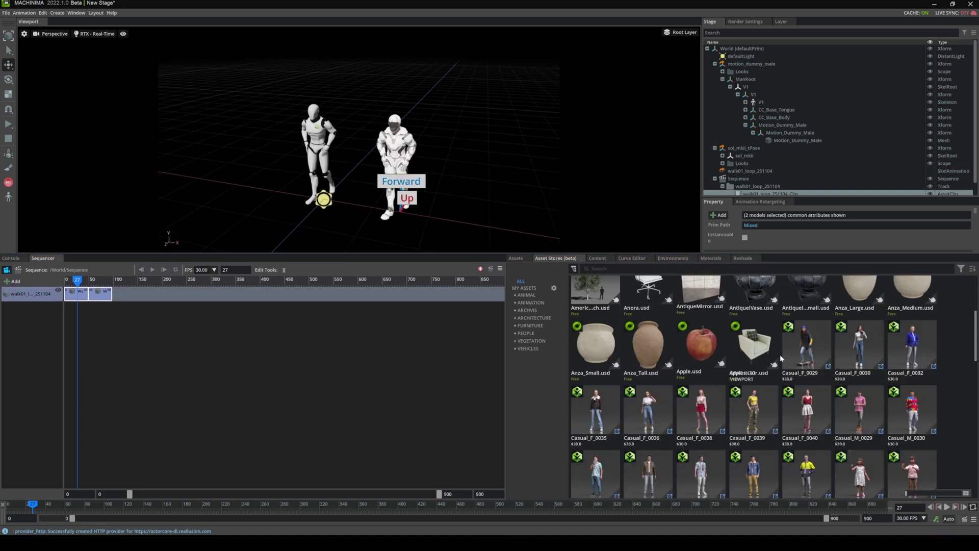
pyautogui.scroll(3, 746, 352)
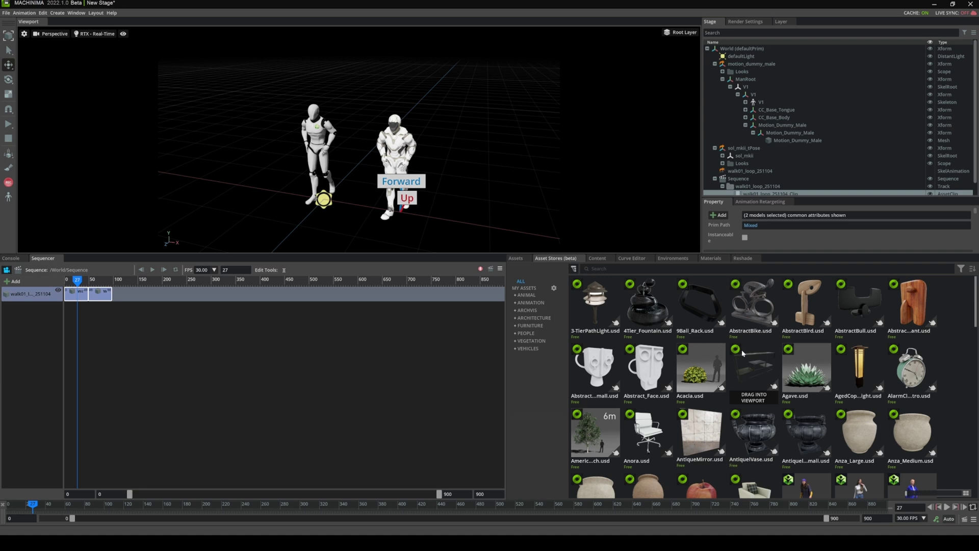
# - Browse the Animation category of the asset stores for character motions and animated models
pyautogui.click(536, 301)
pyautogui.click(535, 294)
pyautogui.click(533, 302)
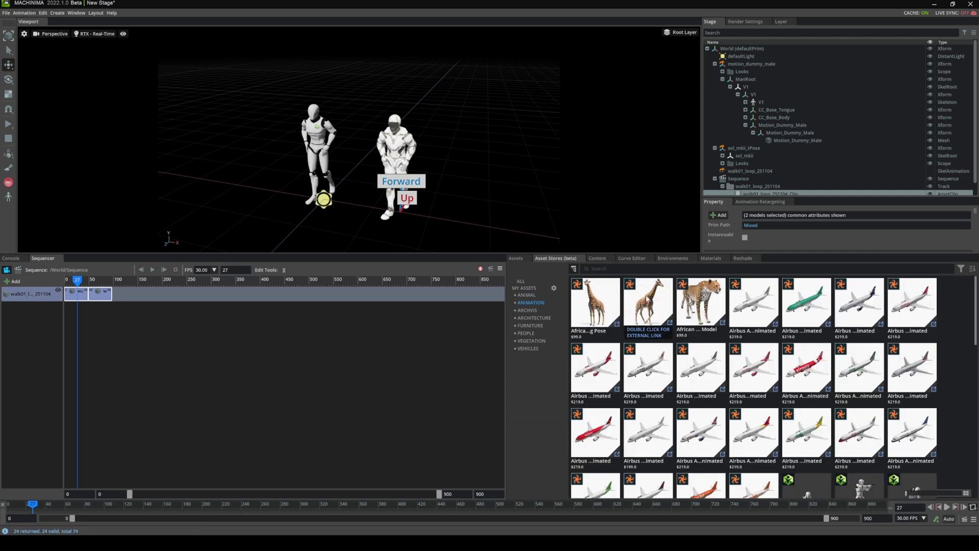
pyautogui.scroll(-3, 787, 362)
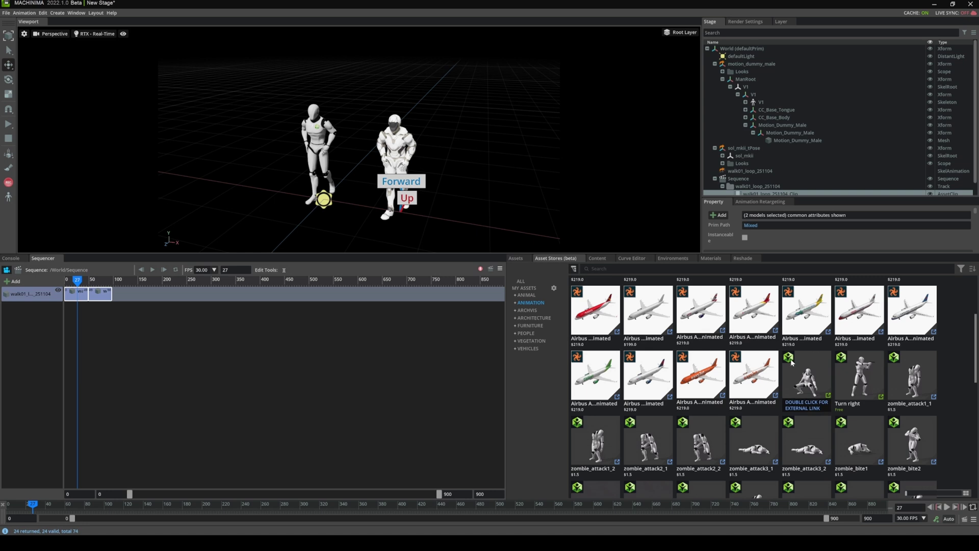
pyautogui.scroll(-5, 787, 362)
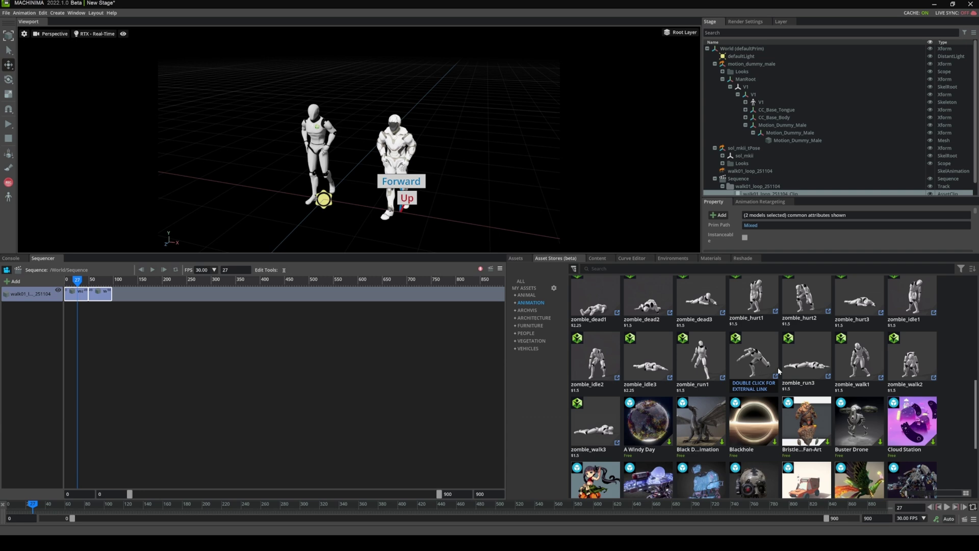
pyautogui.scroll(-4, 831, 423)
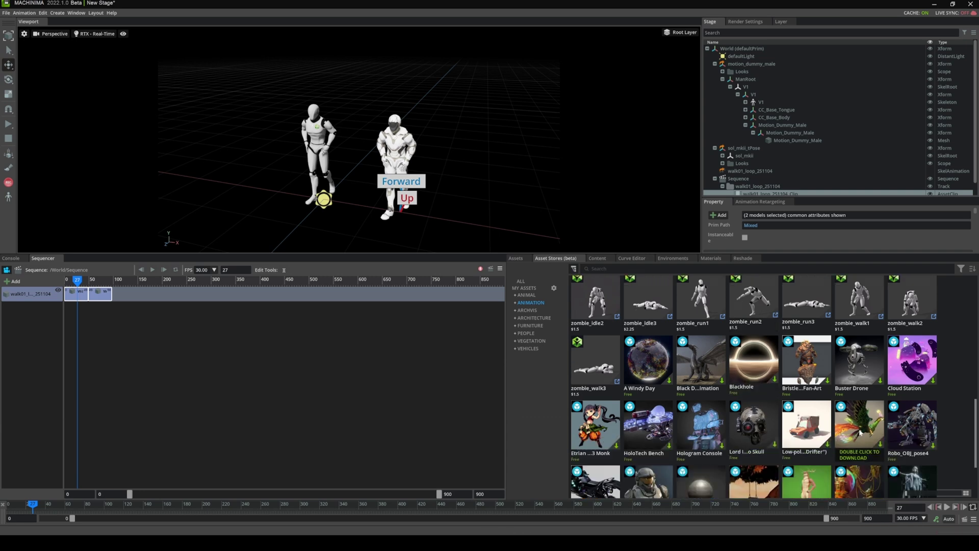
pyautogui.scroll(3, 816, 408)
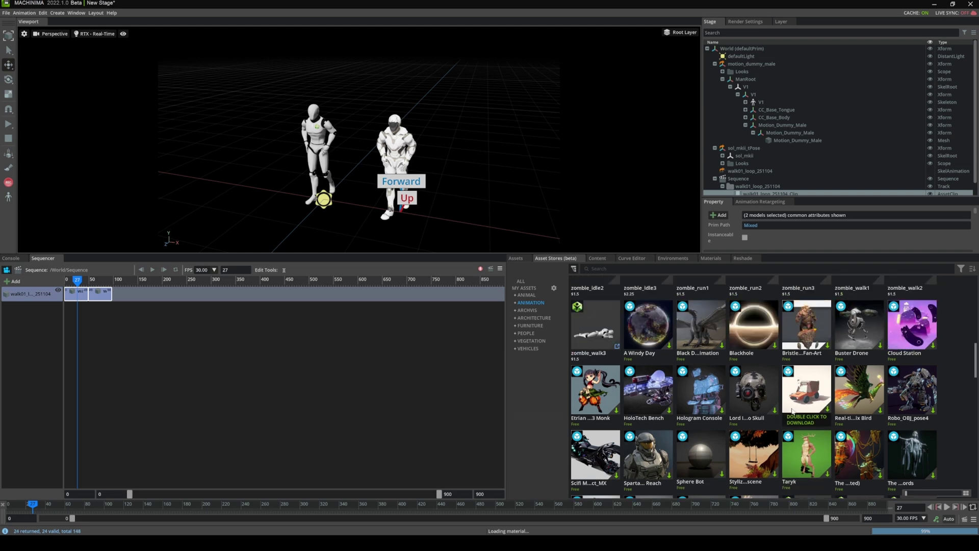
# - Look through the ArchVis, Furniture, People and Animal asset categories, and return to the list of all assets
pyautogui.click(525, 310)
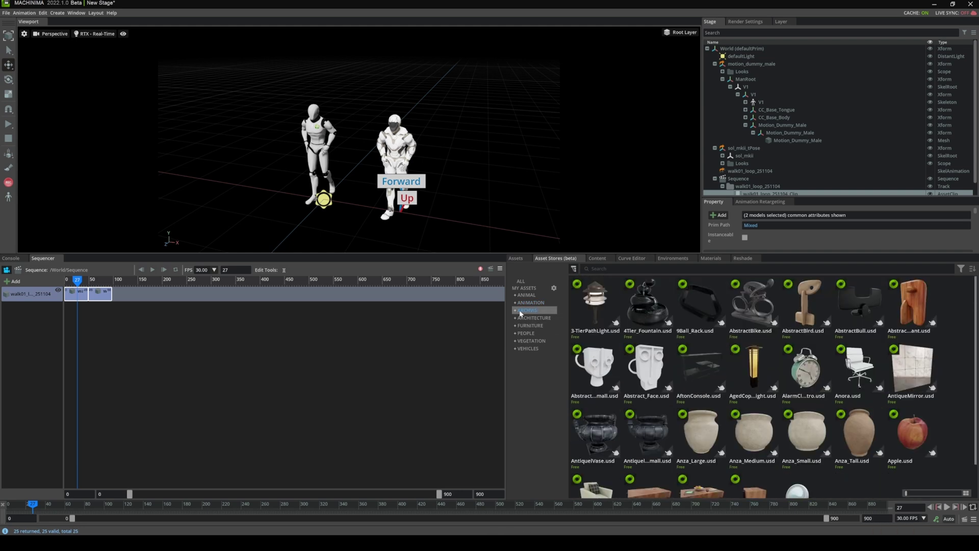
pyautogui.click(528, 325)
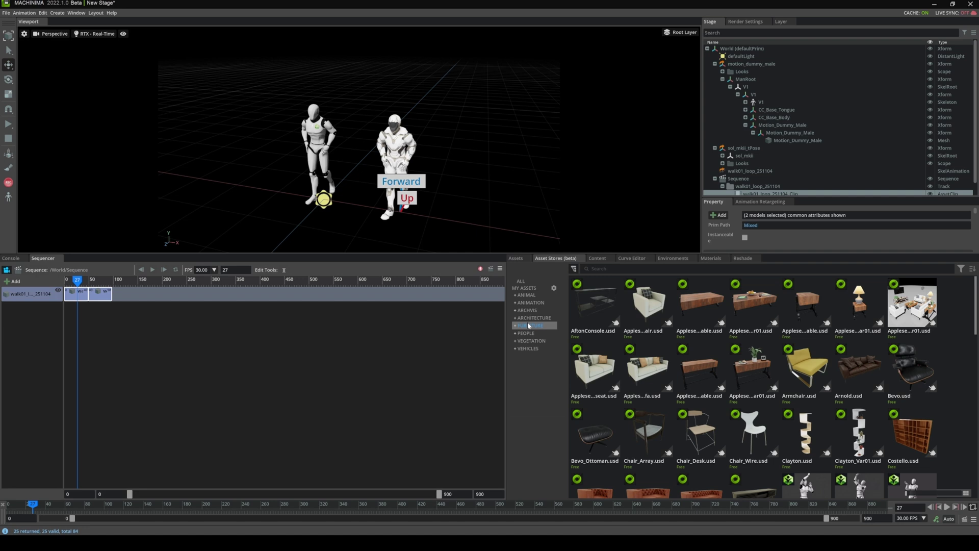
pyautogui.click(527, 333)
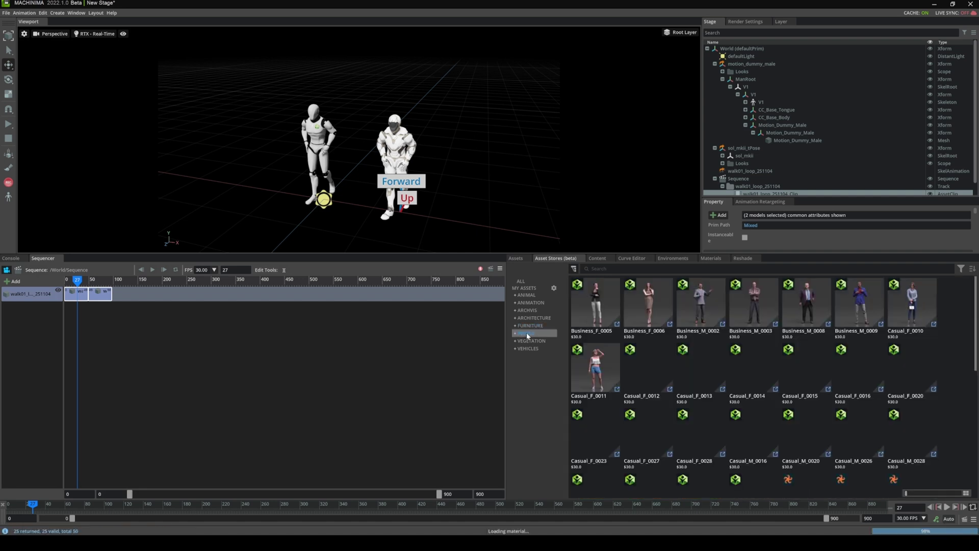
pyautogui.click(525, 295)
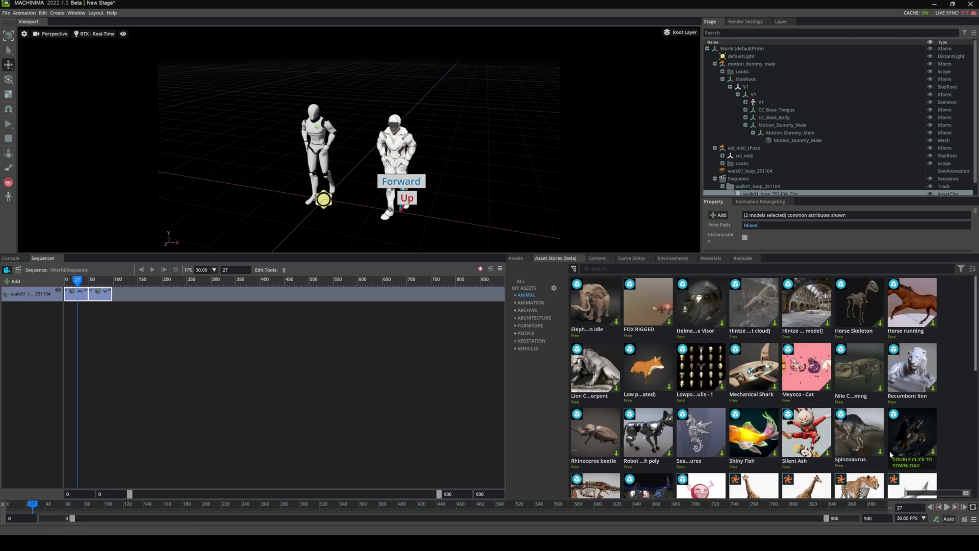
pyautogui.click(867, 449)
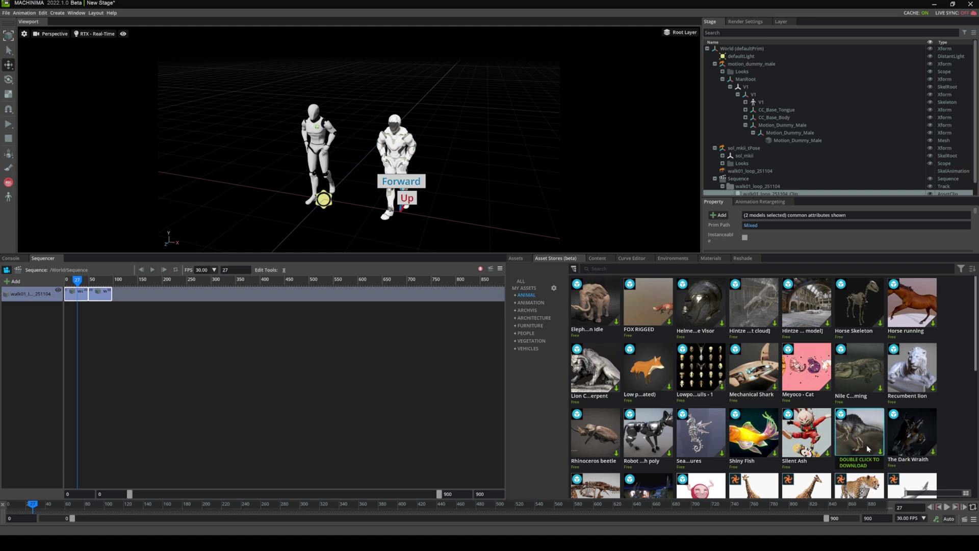
pyautogui.click(521, 281)
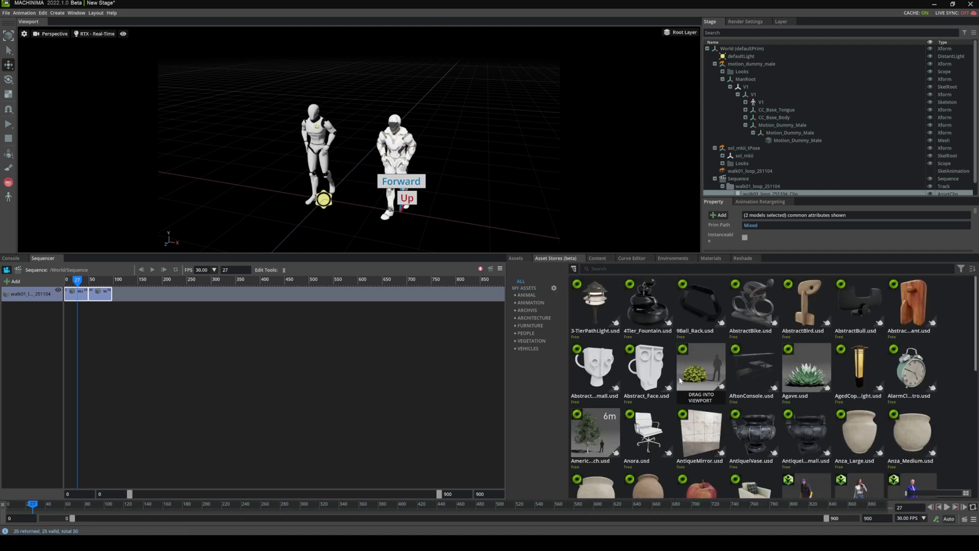